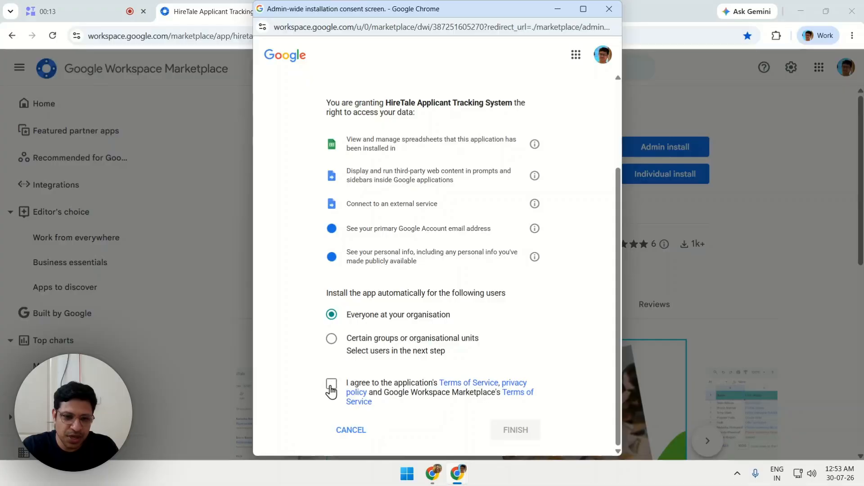
Step: Accept HireTale's terms and complete its organisation-wide install, dismissing the confirmation
left_click(331, 384)
left_click(510, 441)
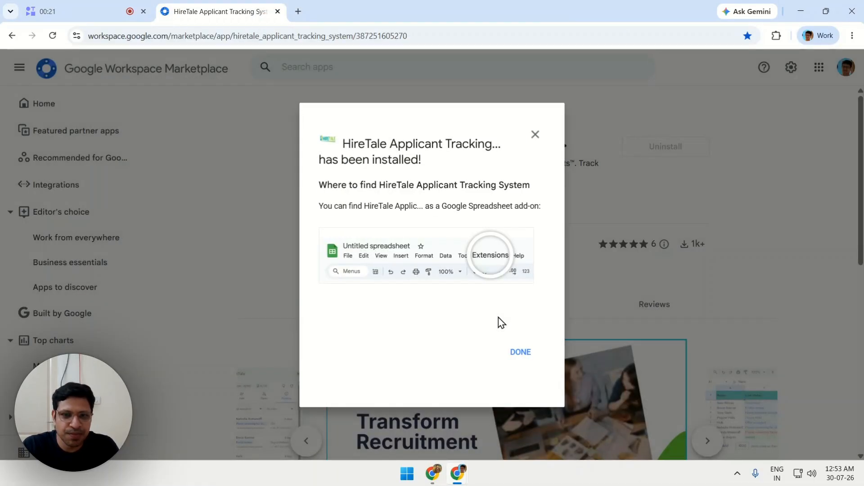
left_click(513, 355)
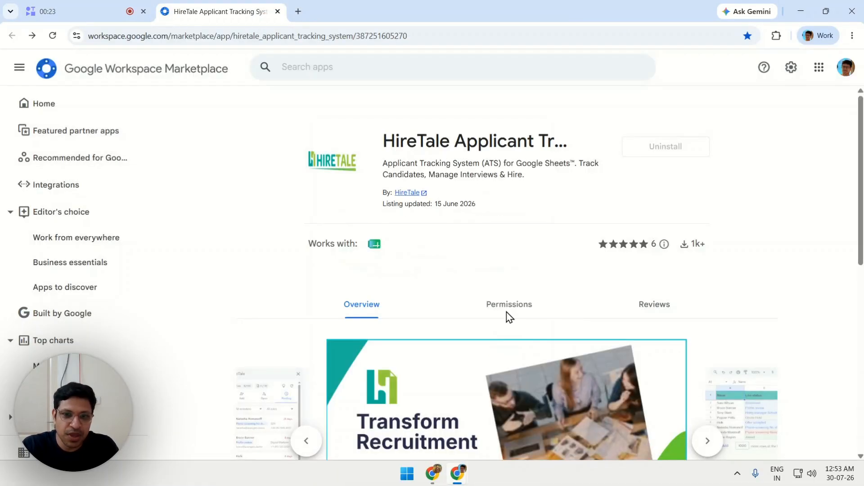
Step: Start installing HireTale from the second account's listing and continue through sign-in
left_click(431, 478)
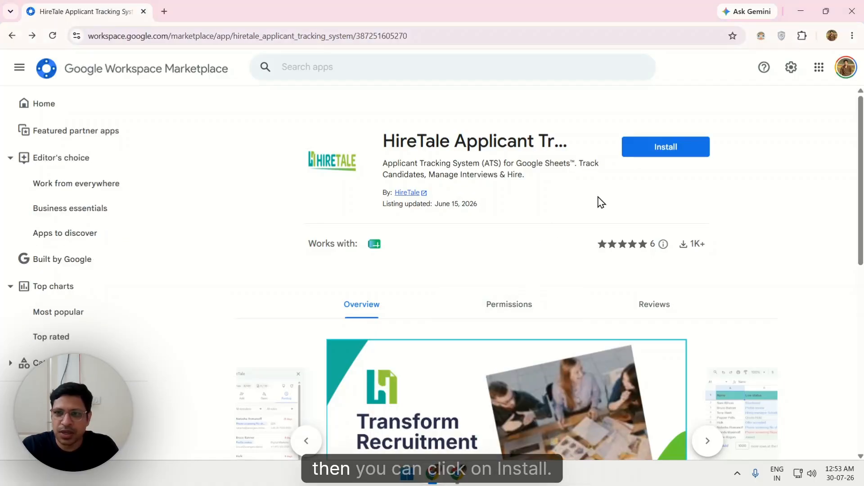
left_click(663, 147)
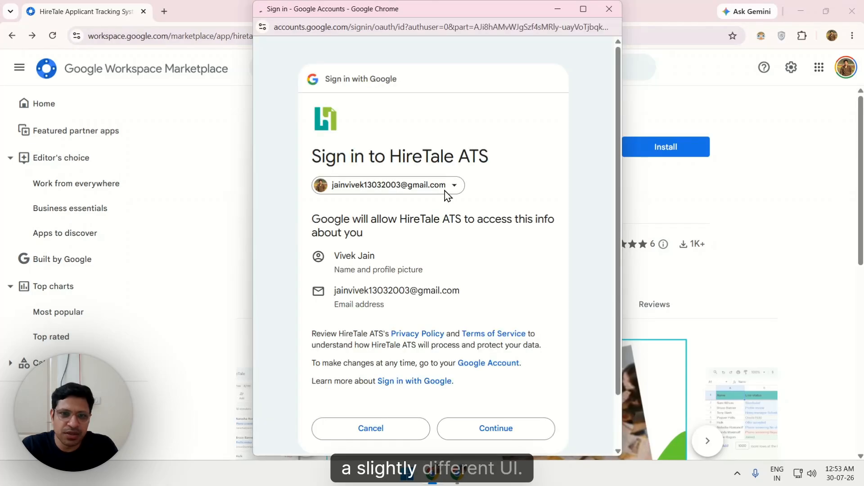
scroll(445, 194, "down", 1)
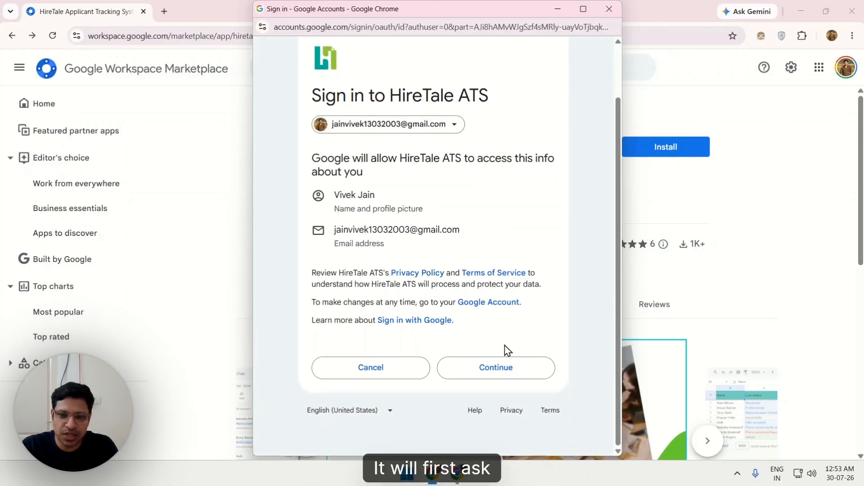
left_click(506, 366)
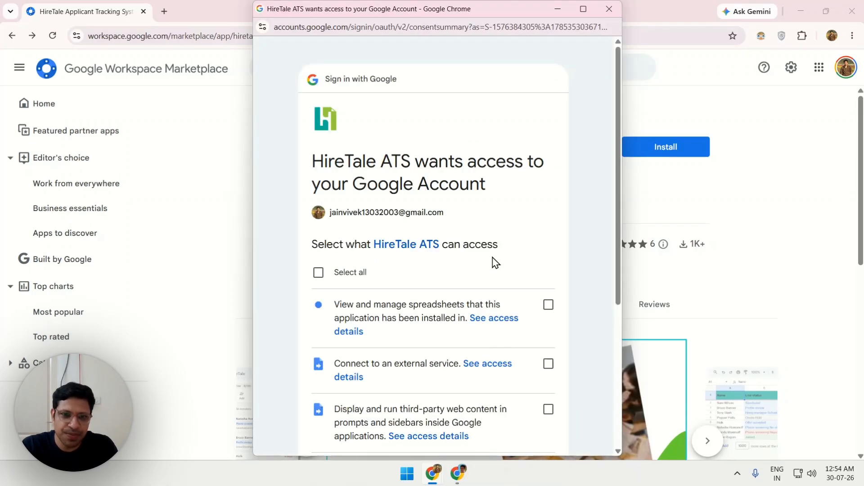
Step: Select all requested permissions, confirm them, and dismiss the installed notice
scroll(495, 262, "down", 2)
left_click(356, 163)
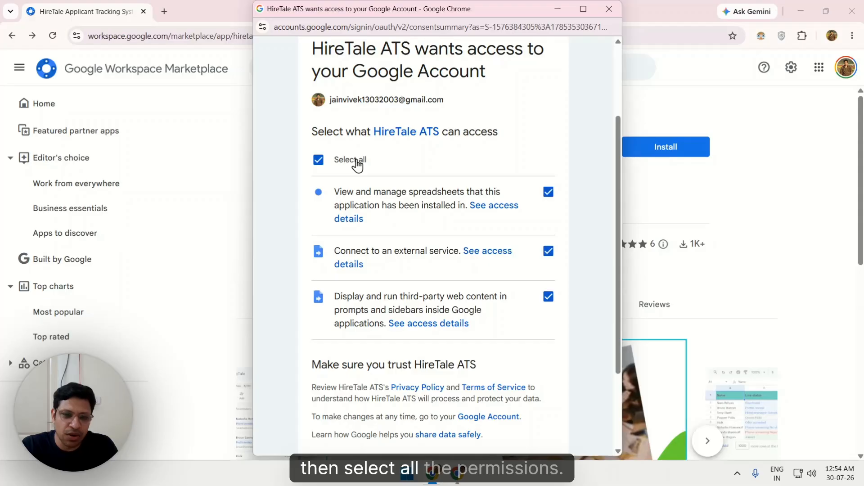
scroll(453, 208, "down", 3)
left_click(509, 372)
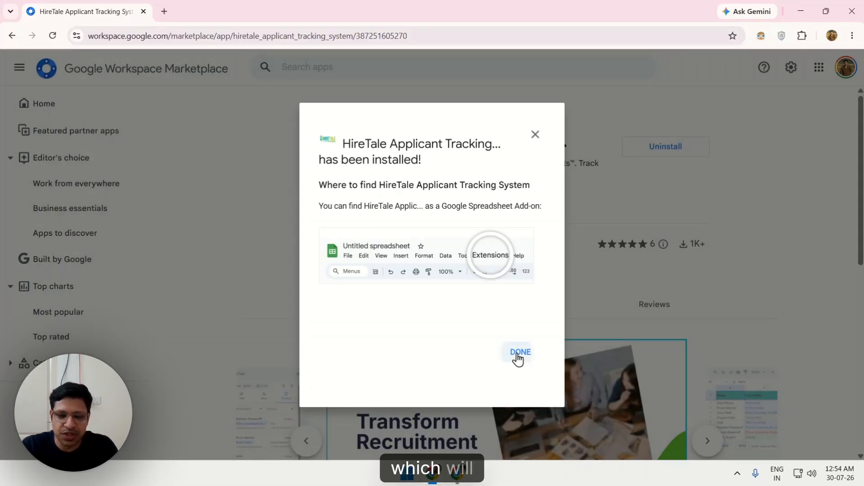
left_click(520, 354)
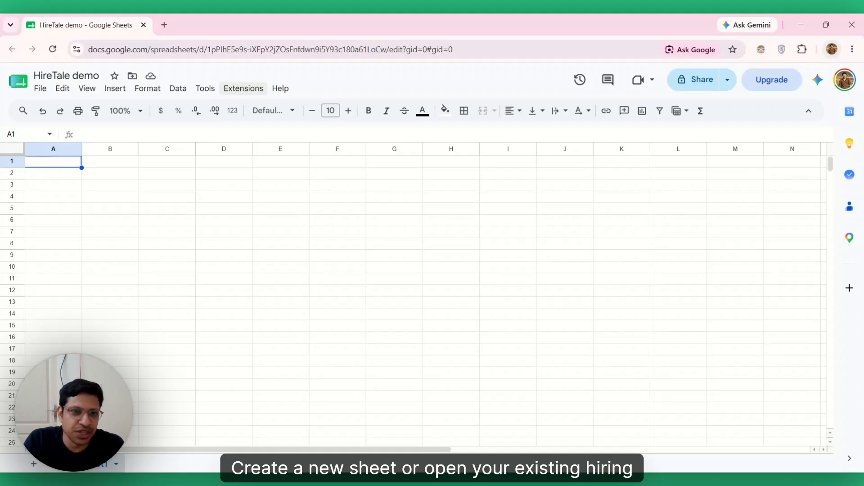
Step: Run Extensions > HireTale Applicant Tracking System > Launch in the HireTale demo spreadsheet
left_click(239, 94)
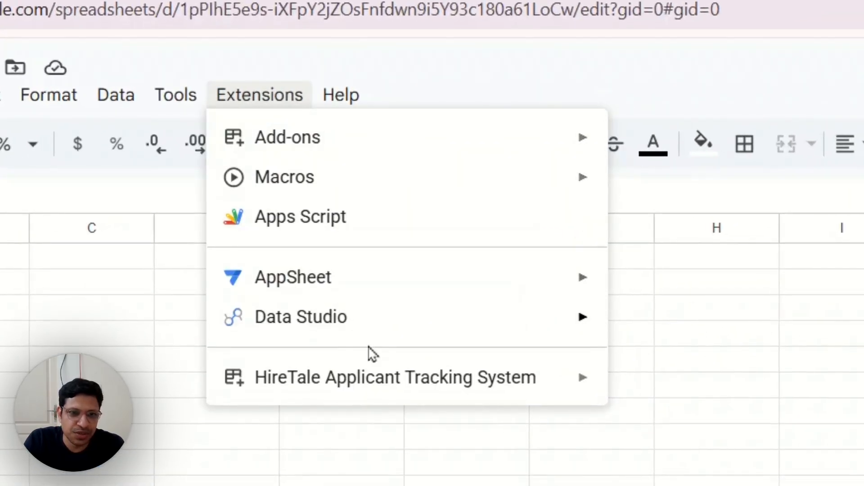
mouse_move(531, 376)
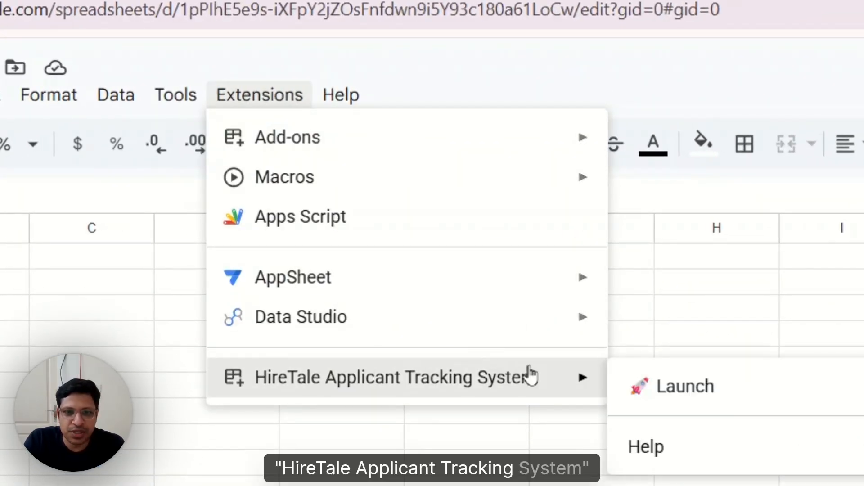
left_click(686, 394)
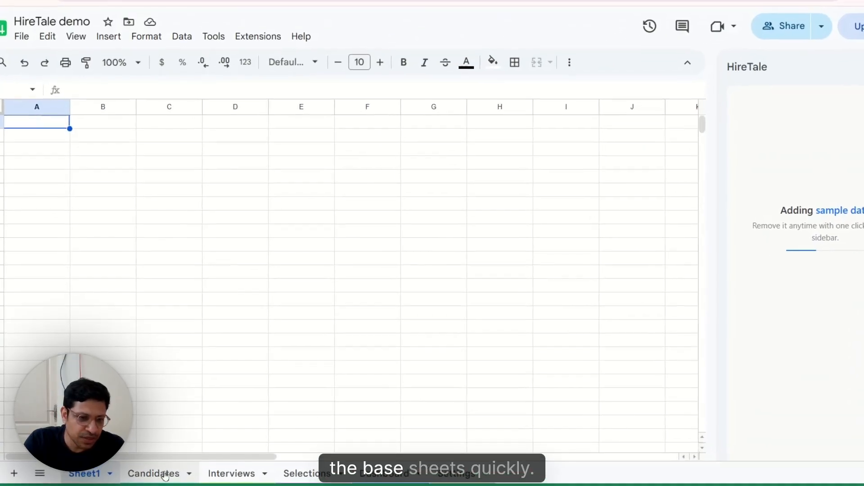
Step: Browse the sample data in the Candidates, Interviews and Selections sheets
left_click(164, 474)
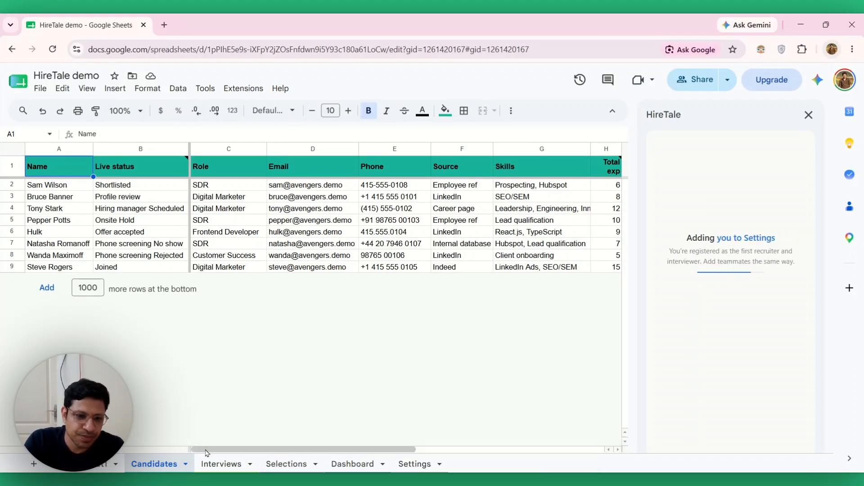
left_click_drag(207, 453, 406, 456)
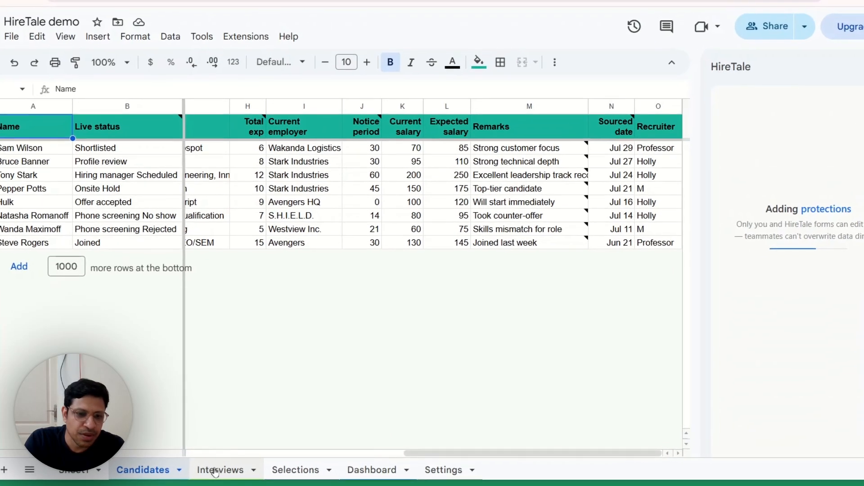
left_click(218, 463)
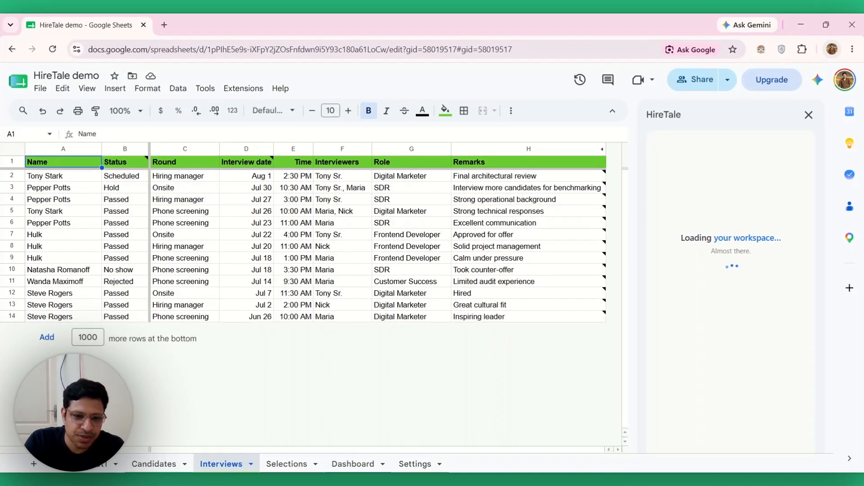
left_click(286, 464)
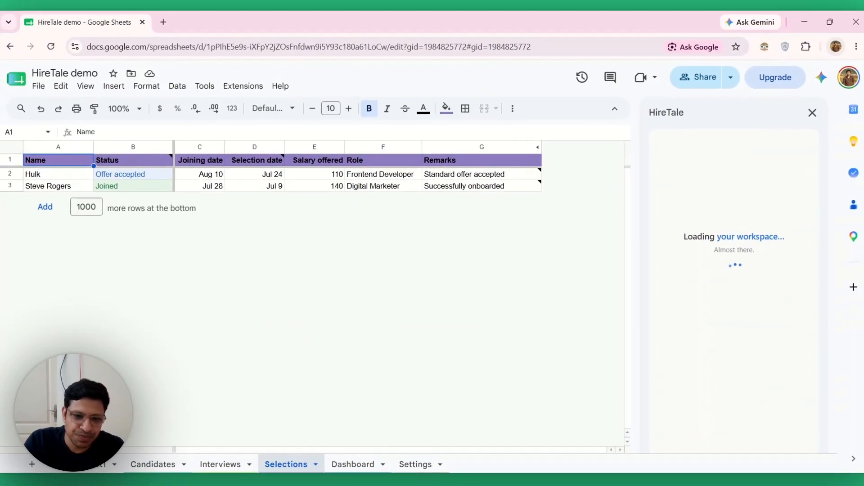
Step: Review the Dashboard totals (7 candidates, 11 interviews, 2 selections) and its charts
left_click(344, 464)
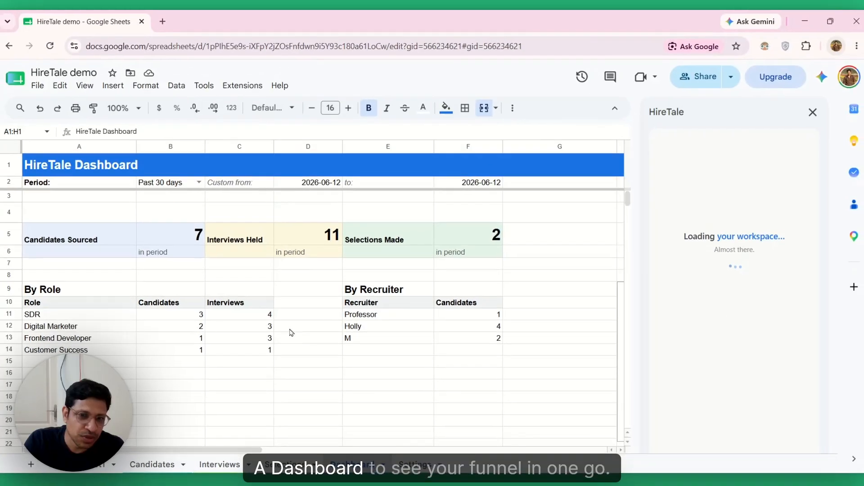
scroll(292, 332, "down", 9)
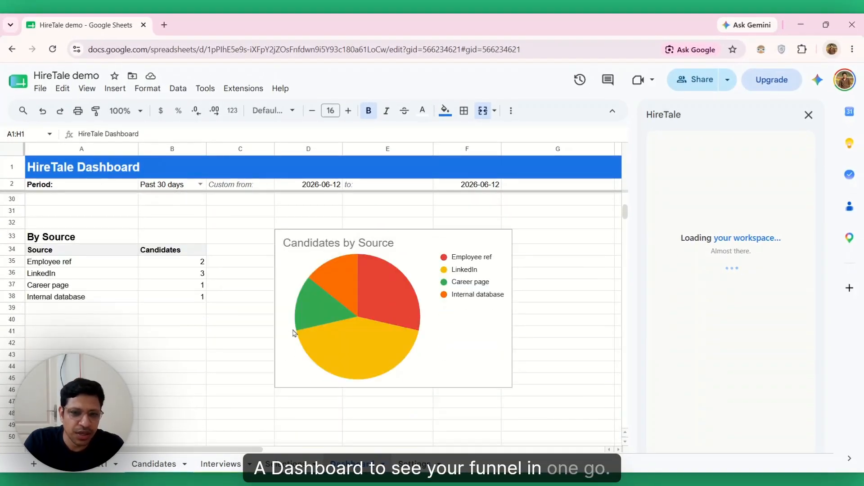
scroll(293, 333, "down", 12)
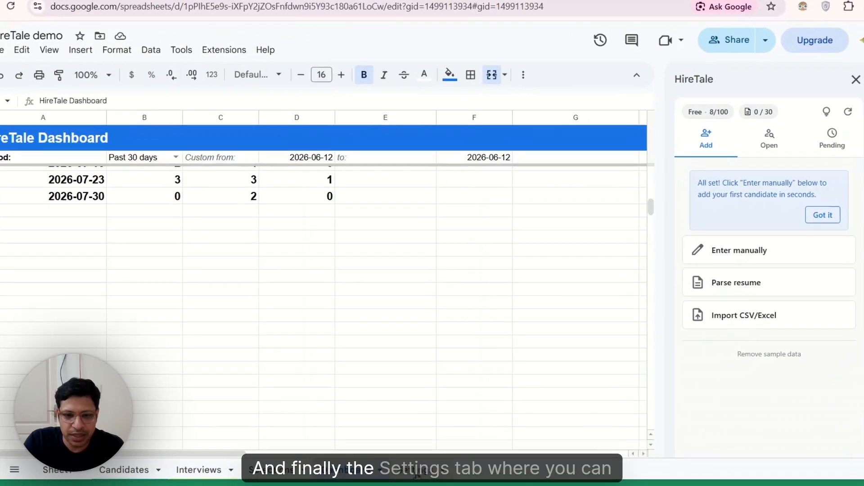
Step: View the lists on the Settings sheet
left_click(414, 464)
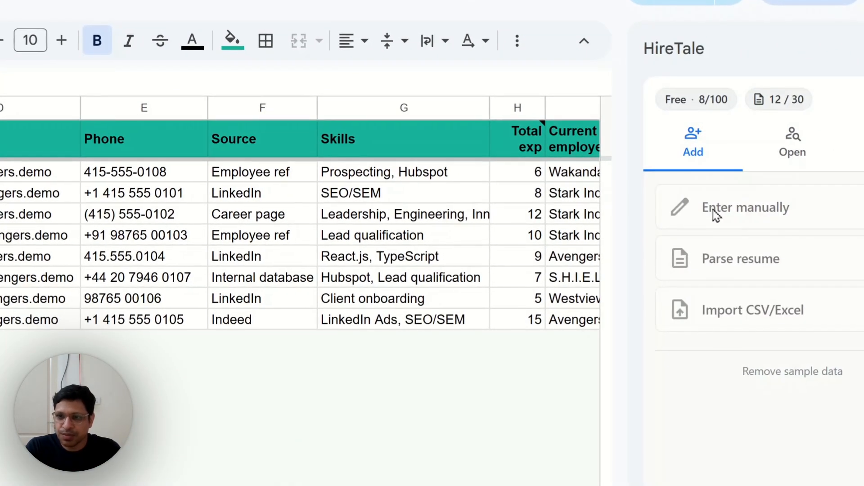
Step: Enter a new candidate by hand with name, Profile review status, SDR role and email
left_click(716, 211)
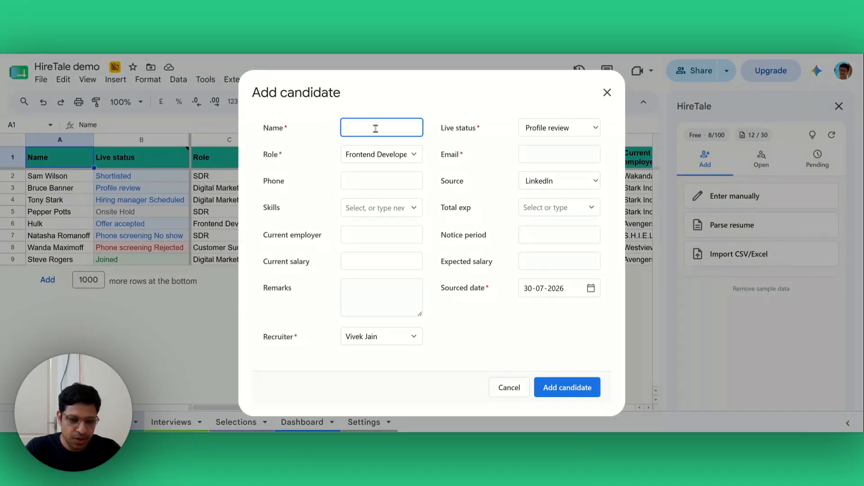
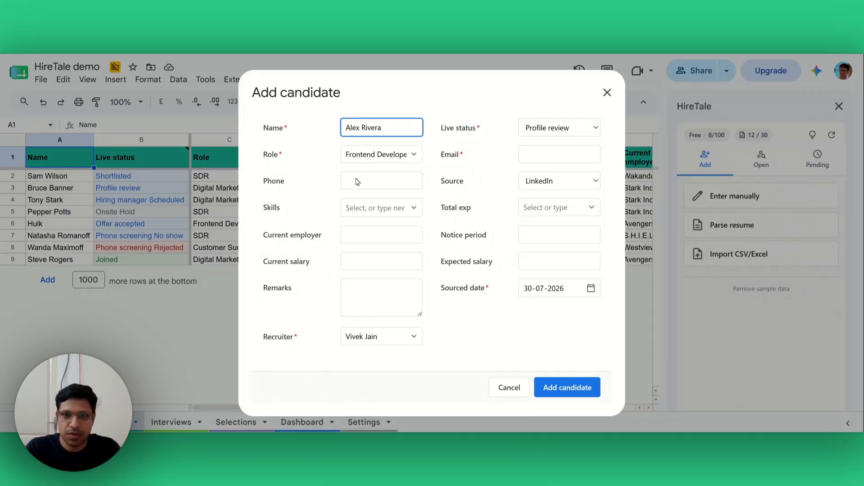
left_click(544, 132)
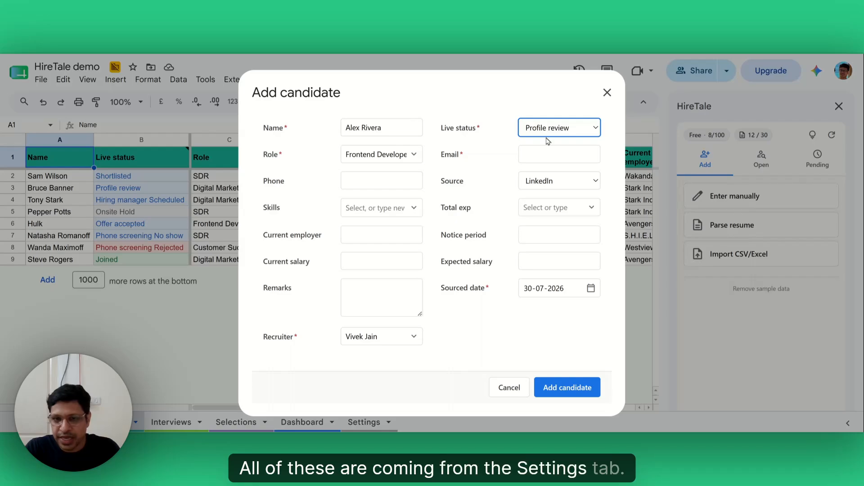
left_click(486, 141)
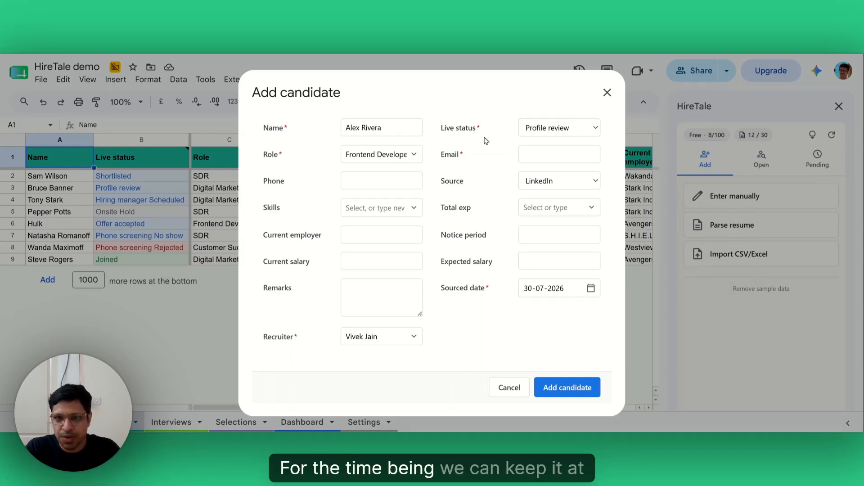
left_click(416, 154)
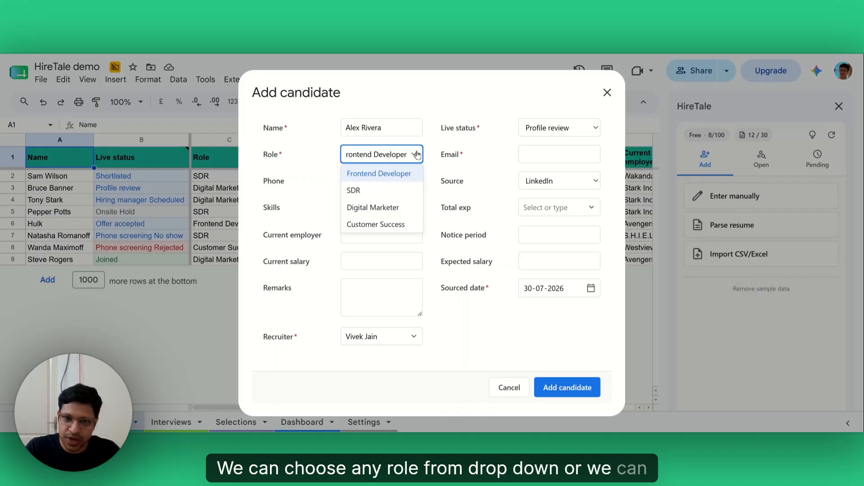
left_click(398, 190)
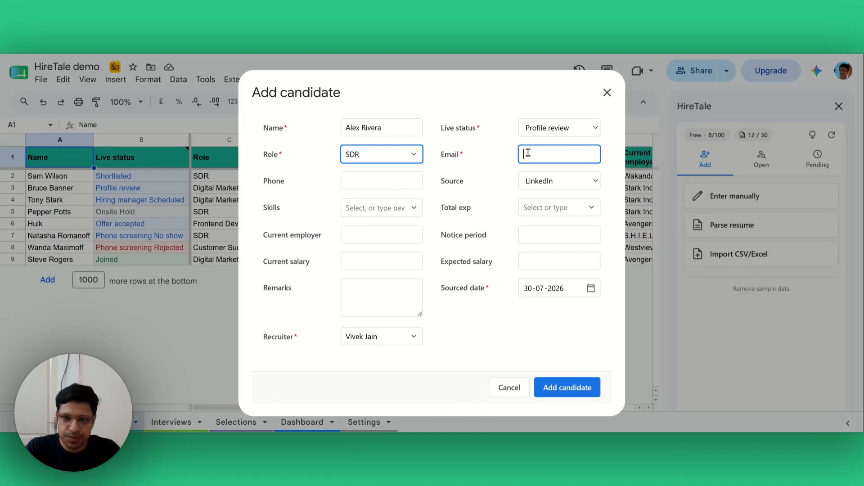
type("ale")
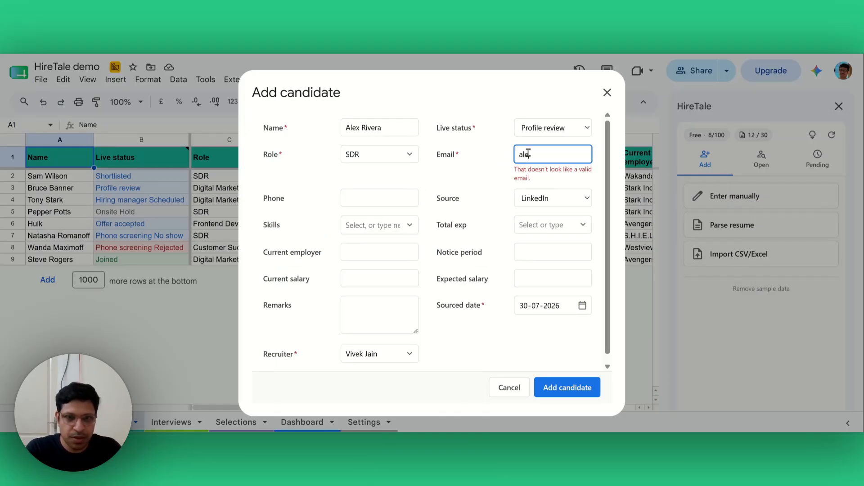
type("x@example.com")
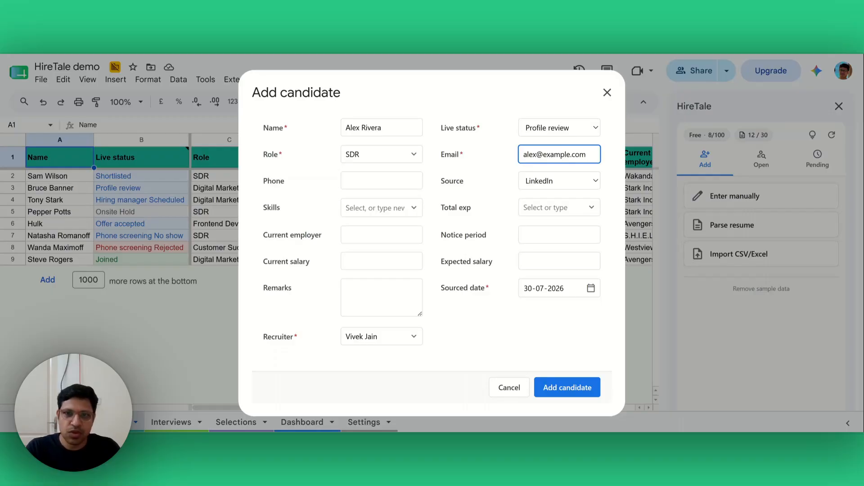
left_click(512, 166)
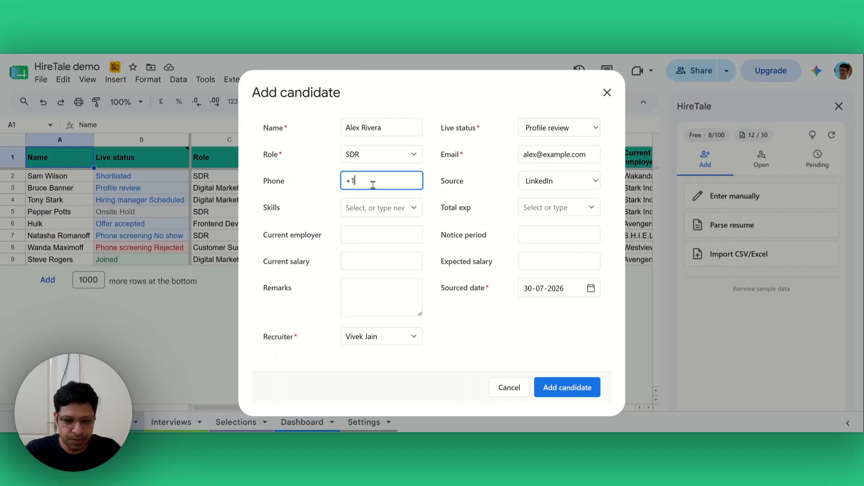
Step: Add Google Analytics and Lead qualification skills, 3 years' experience and remark 'Good outbound', then save
left_click(389, 211)
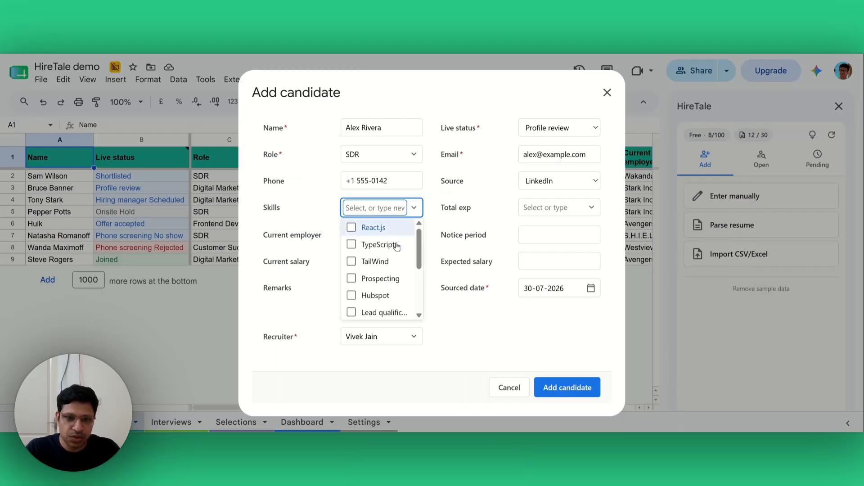
scroll(397, 247, "down", 4)
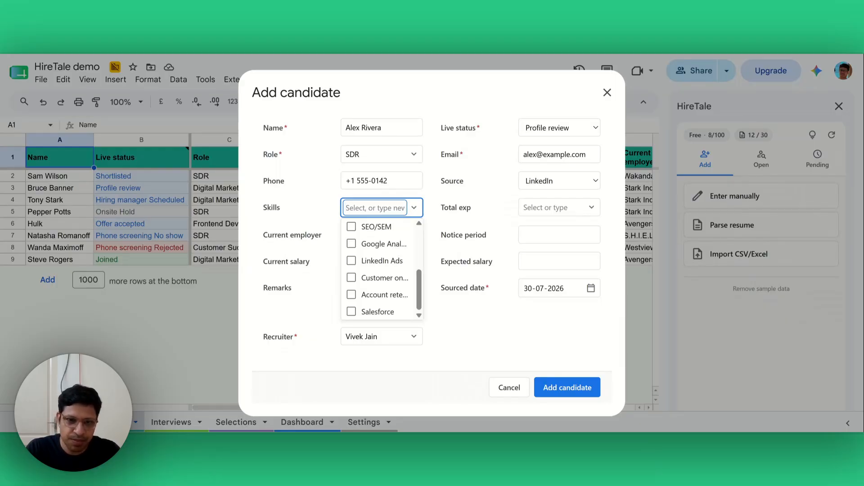
left_click(383, 244)
scroll(380, 284, "down", 2)
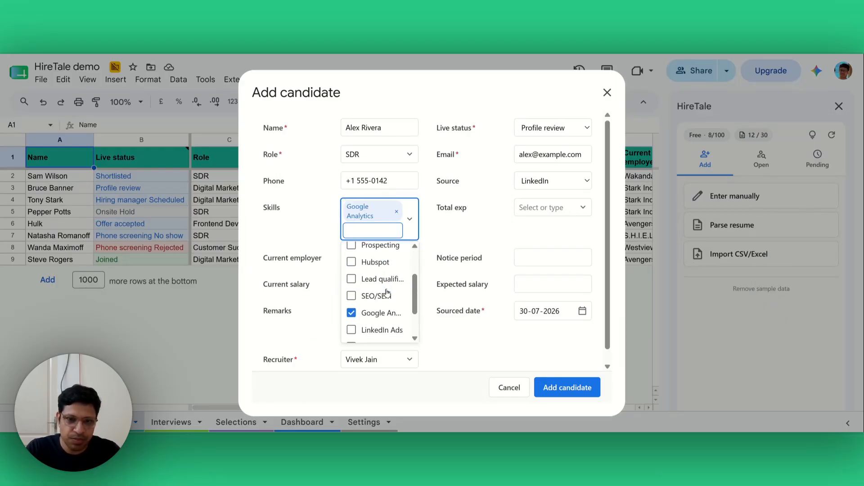
left_click(384, 279)
scroll(455, 240, "down", 1)
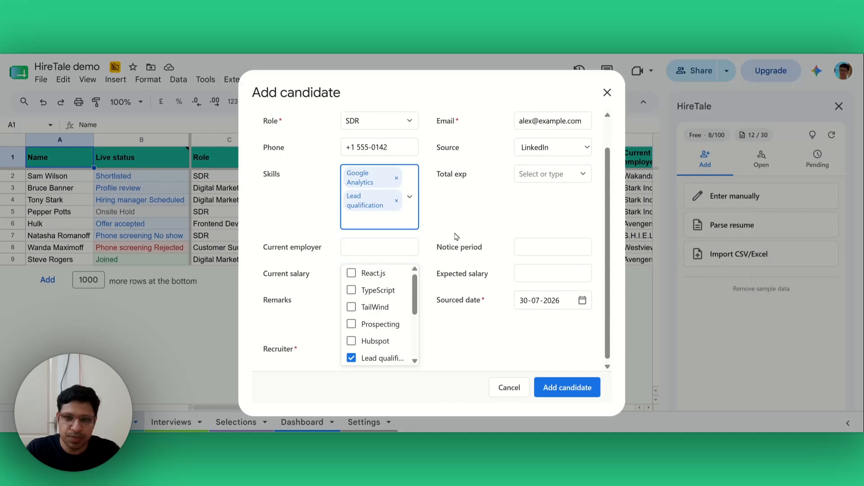
left_click(522, 171)
left_click(529, 241)
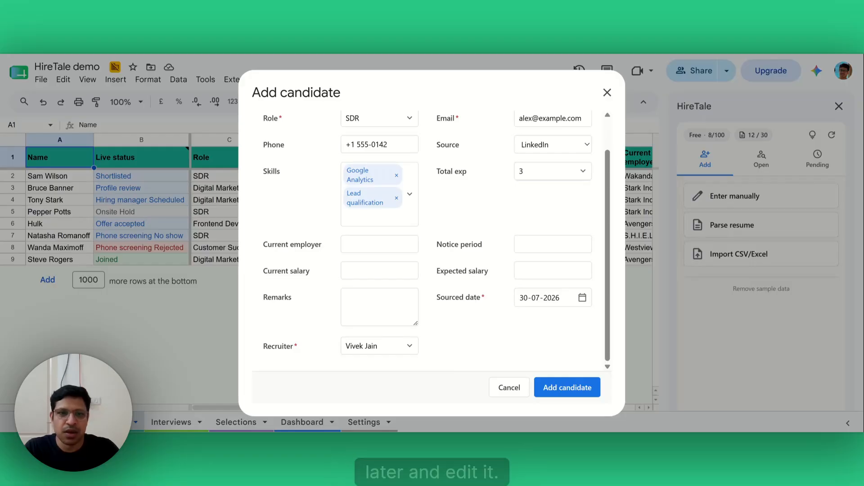
left_click(391, 299)
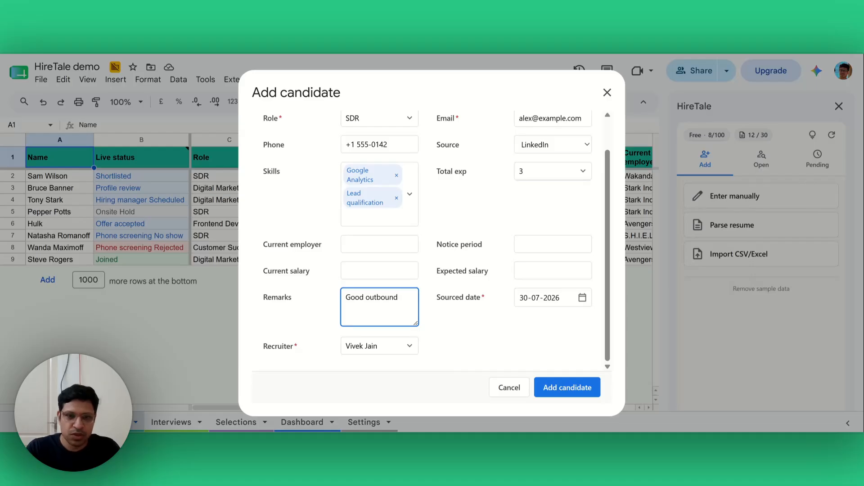
left_click(547, 386)
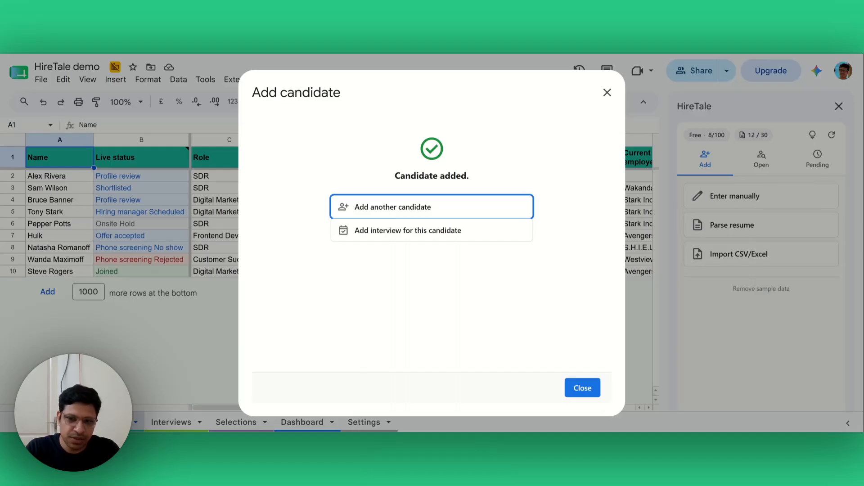
Step: Parse Sample resume.pdf into a new Frontend Developer candidate form
left_click(574, 389)
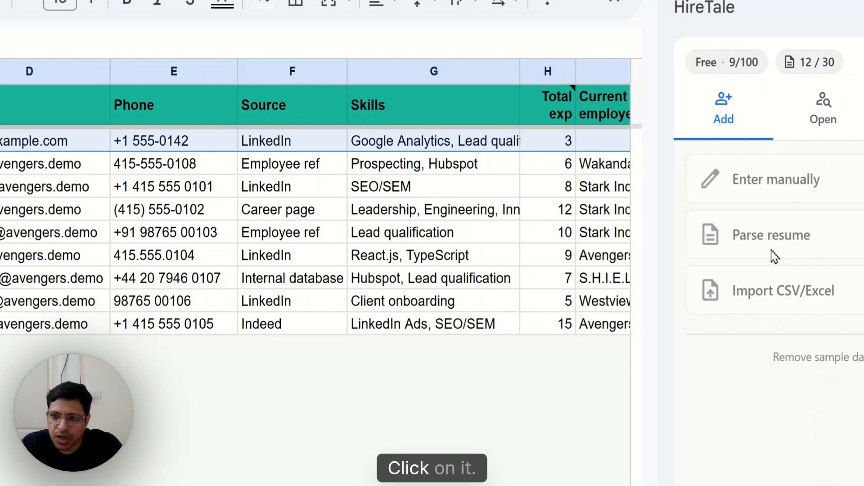
left_click(774, 255)
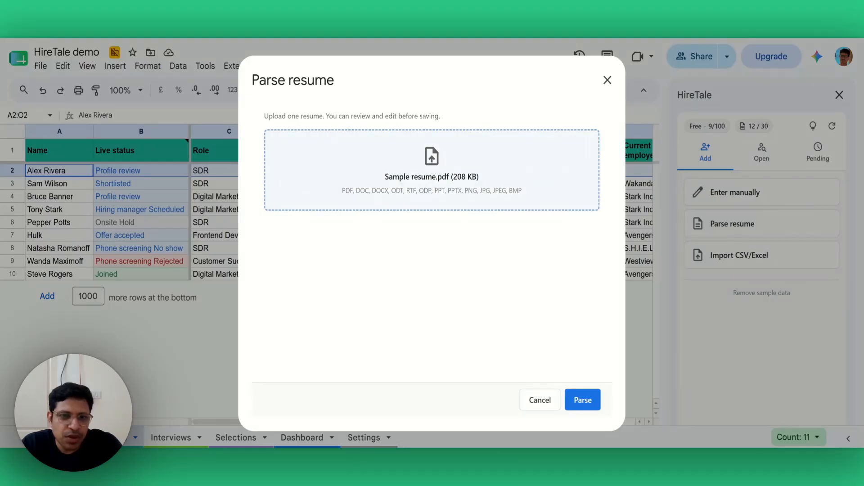
left_click(587, 406)
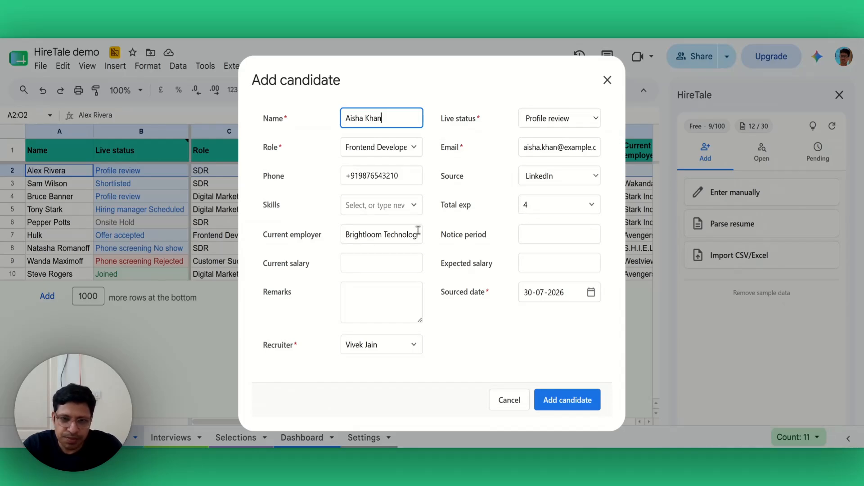
Step: Add TypeScript to the parsed candidate's skills and save the candidate
left_click(414, 210)
left_click(372, 247)
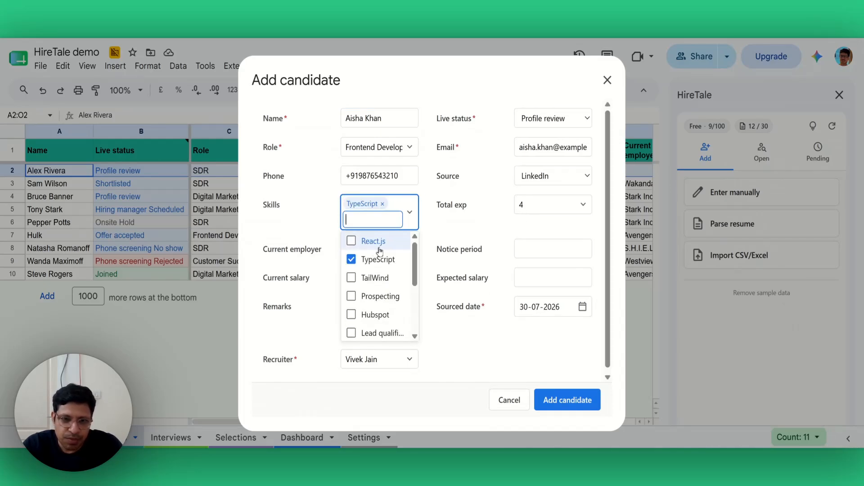
left_click(494, 241)
left_click(557, 399)
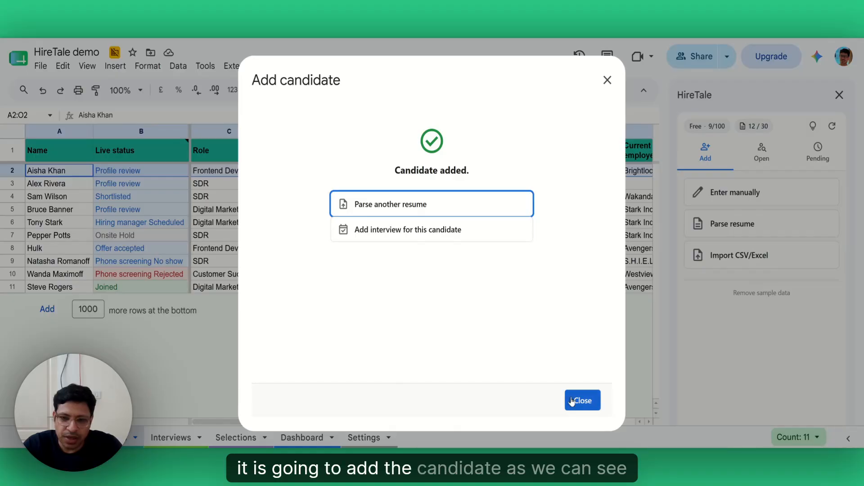
left_click(572, 401)
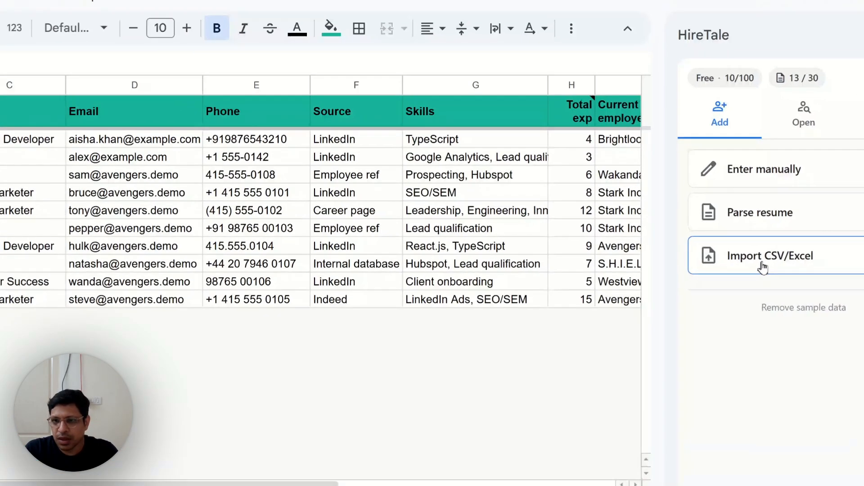
Step: Import Sample import.csv with the default column mapping, skipping duplicate emails
left_click(734, 260)
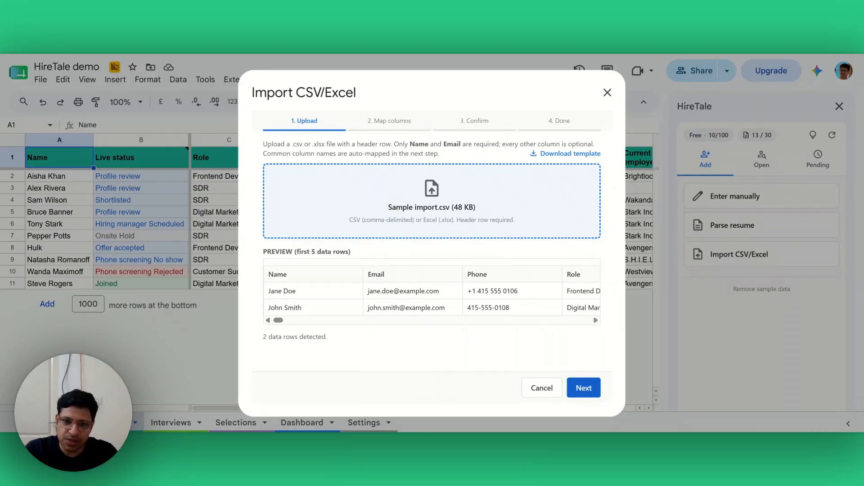
left_click(584, 390)
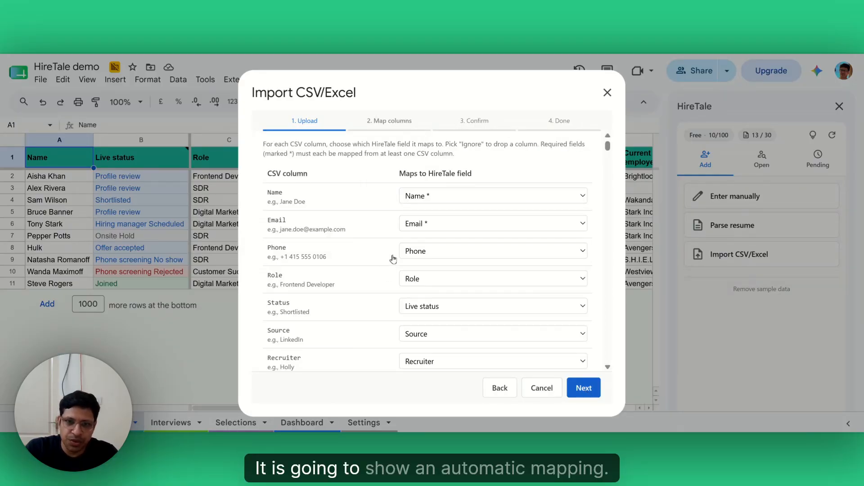
scroll(392, 258, "down", 5)
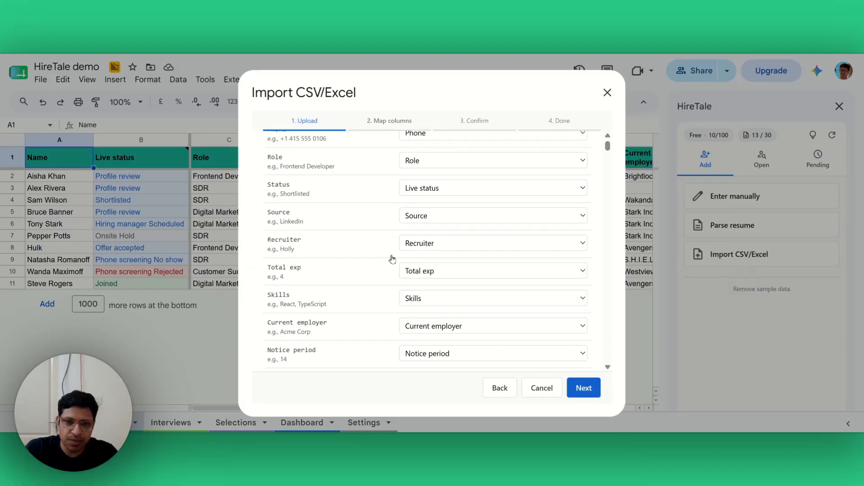
scroll(393, 258, "down", 4)
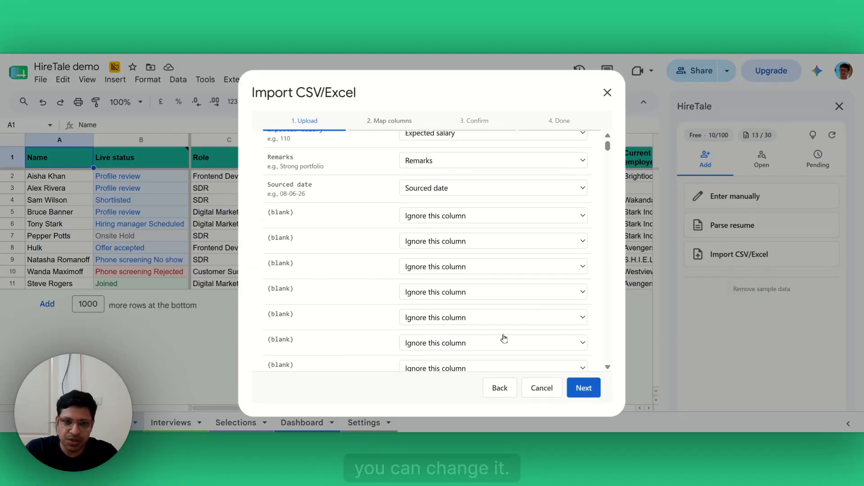
left_click(584, 388)
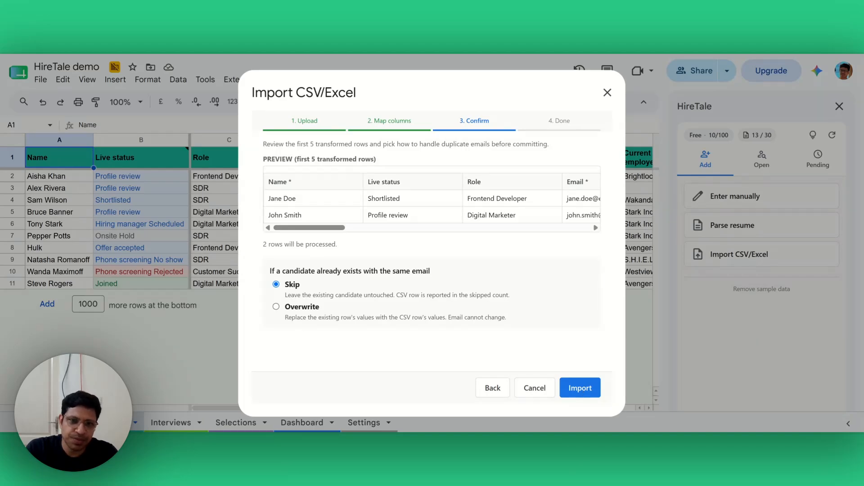
left_click(580, 388)
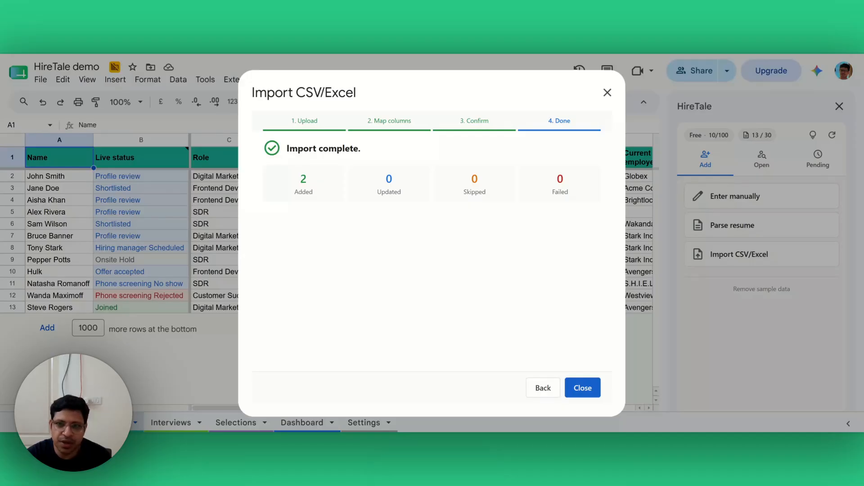
left_click(582, 388)
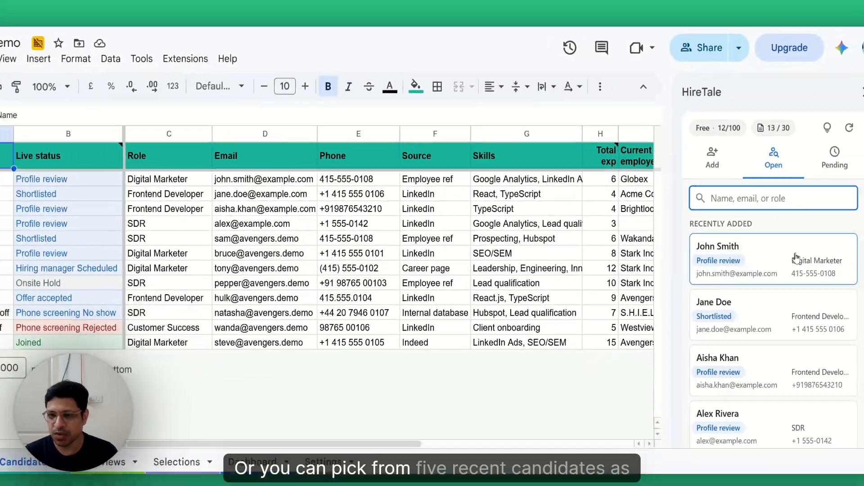
Step: Open the recently added SDR candidate's card from the HireTale sidebar
scroll(817, 265, "down", 2)
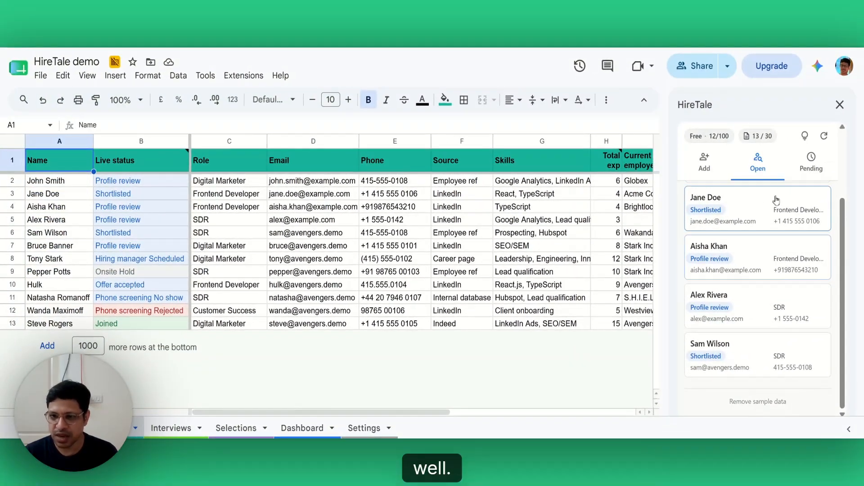
left_click(751, 307)
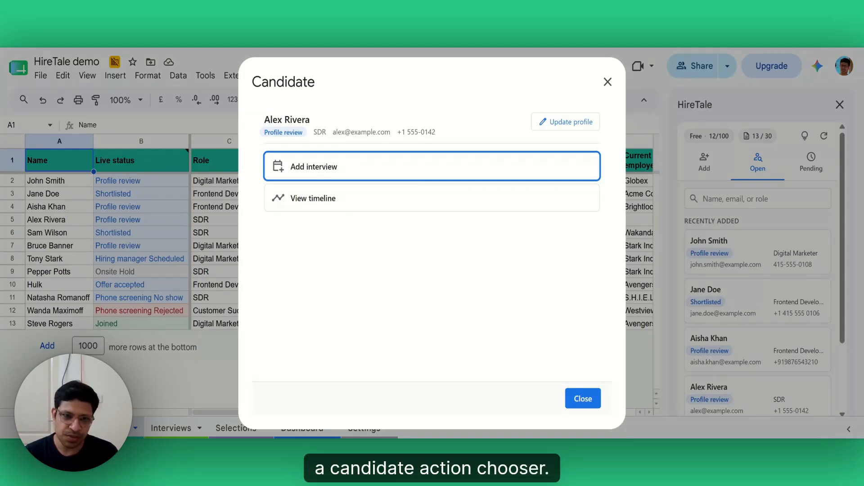
Step: Start a phone screening for the SDR candidate on 06-08-2026 at 12:00 pm
left_click(329, 165)
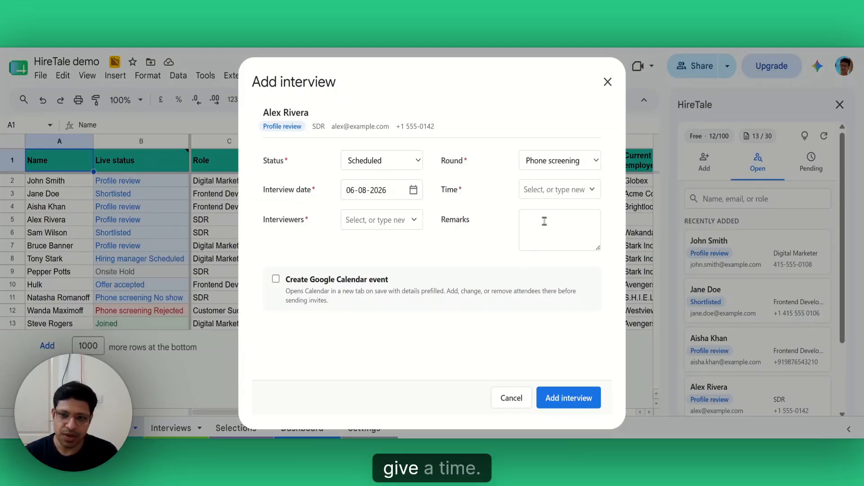
left_click(555, 189)
scroll(558, 252, "down", 2)
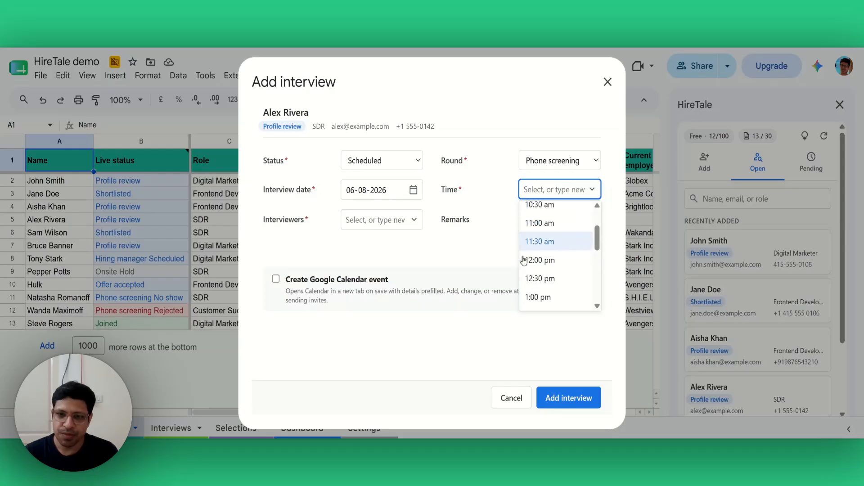
left_click(546, 259)
left_click(478, 241)
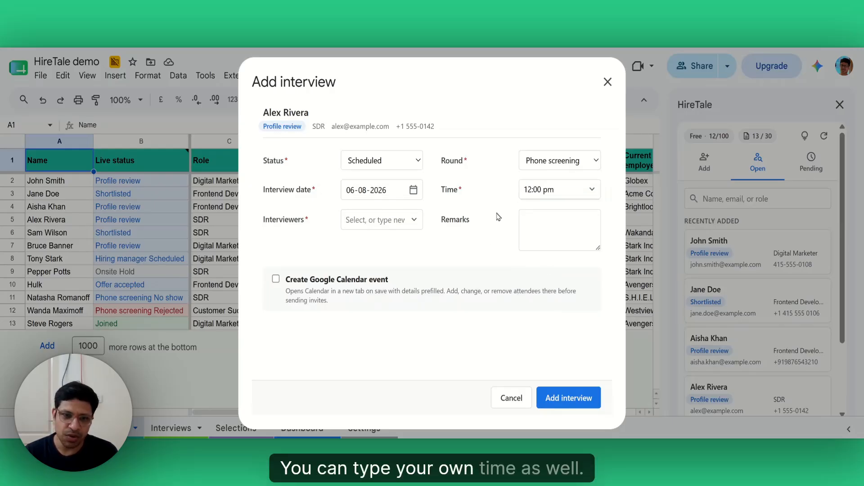
Step: Add one interviewer and the remark 'Check for quota hit percentage', then save the interview
left_click(376, 220)
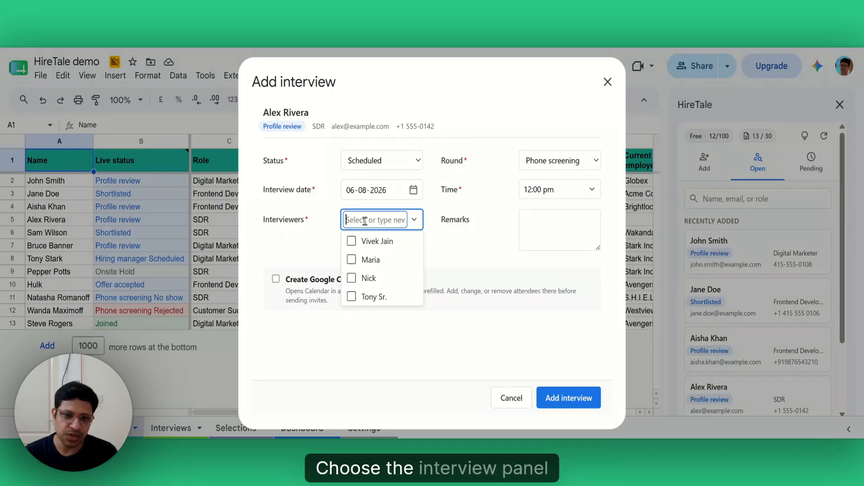
left_click(373, 270)
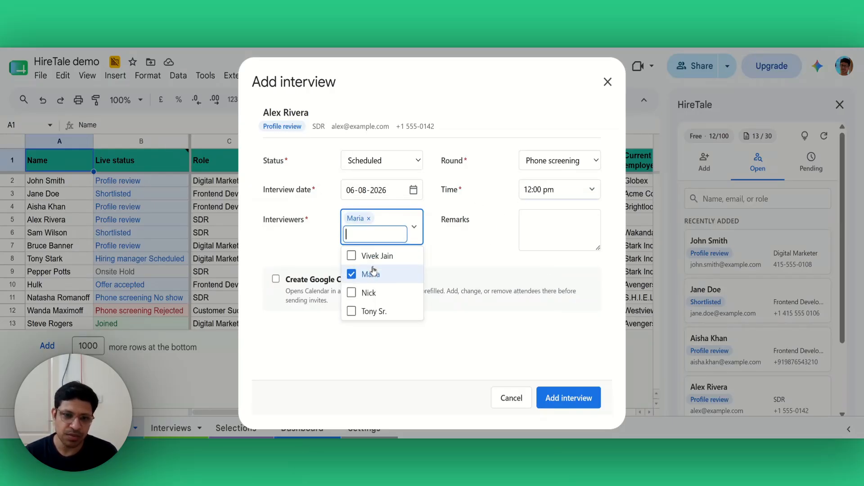
left_click(468, 266)
left_click(526, 221)
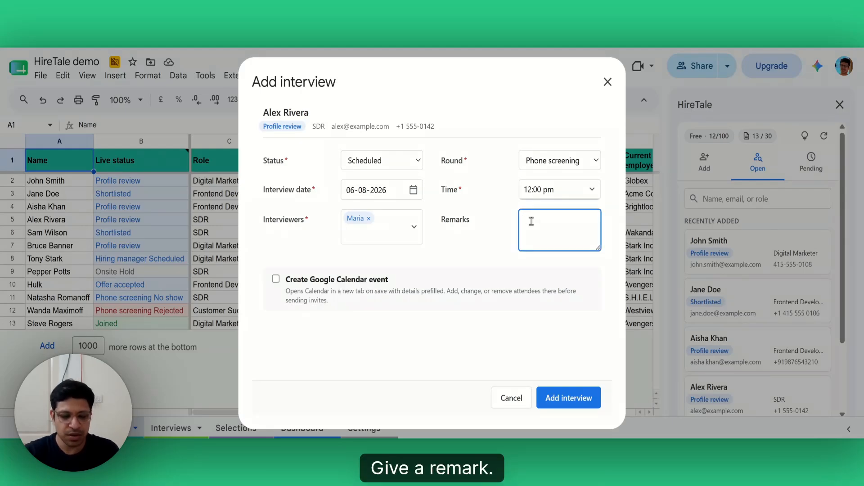
type("Check for quota hit percentage")
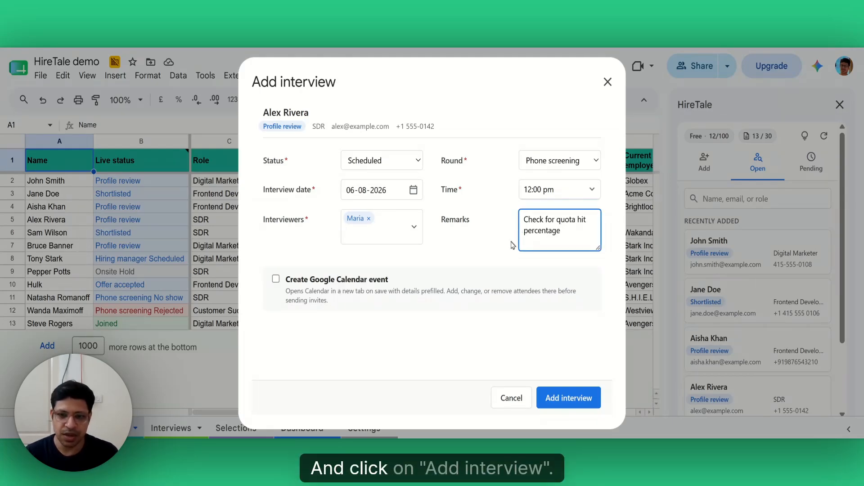
left_click(555, 391)
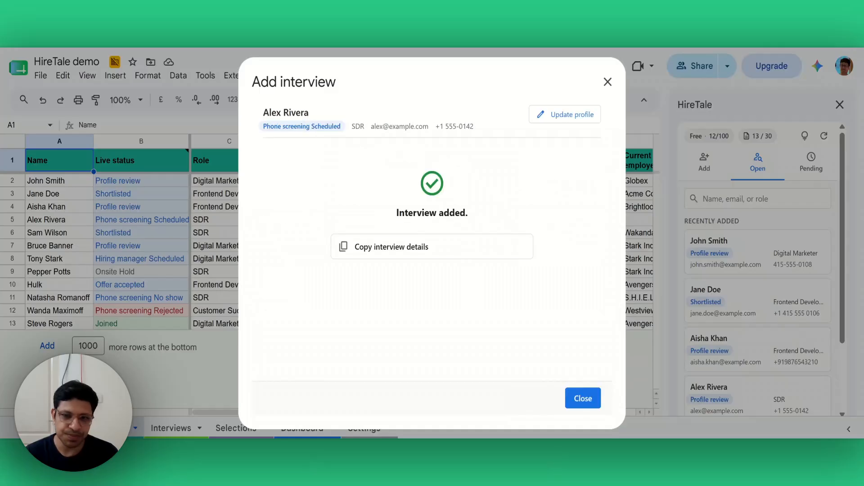
left_click(582, 398)
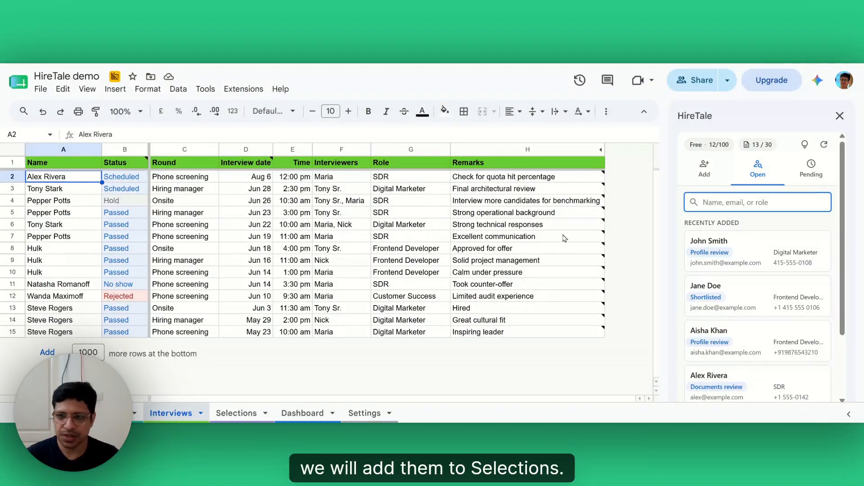
Step: Find the SDR candidate's record and log a Documents review selection dated 30-07-2026
type("alex")
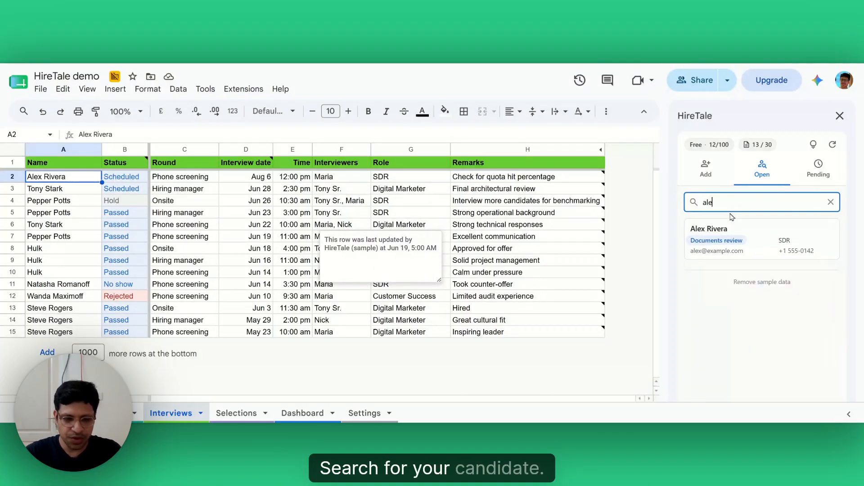
left_click(729, 238)
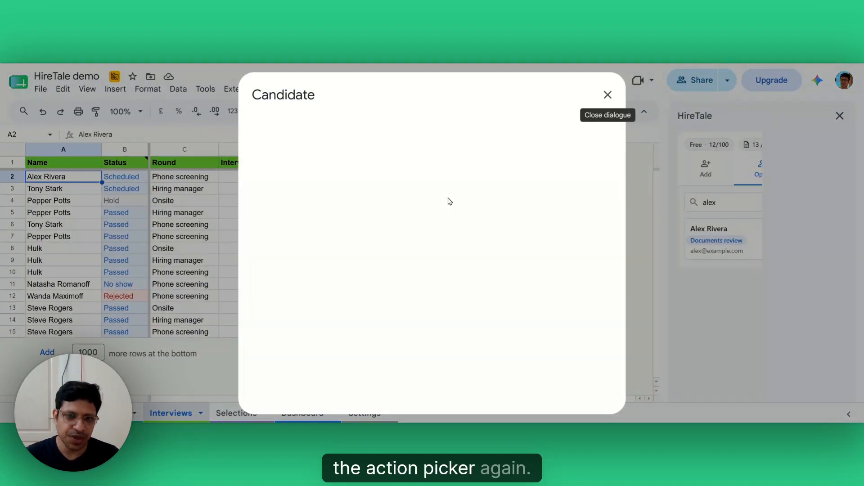
left_click(333, 231)
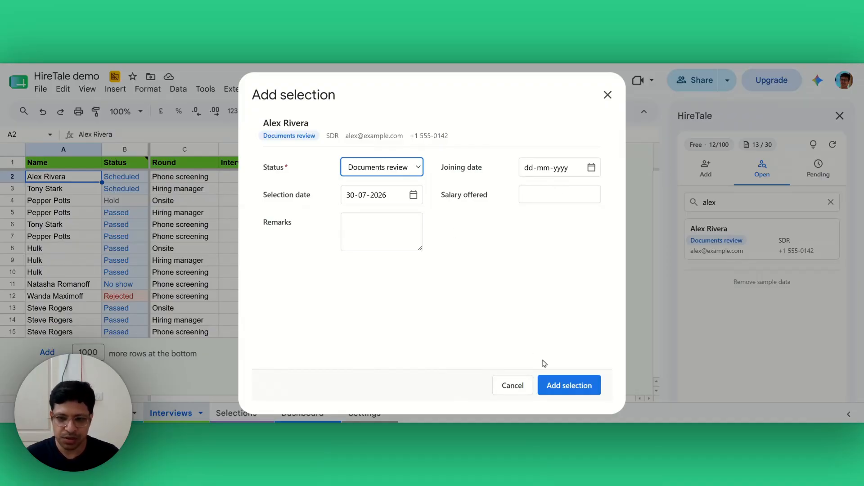
left_click(563, 384)
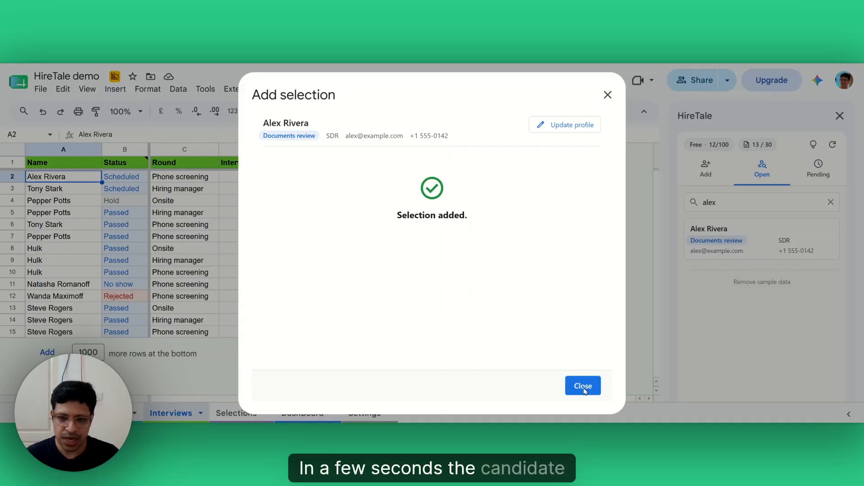
left_click(584, 387)
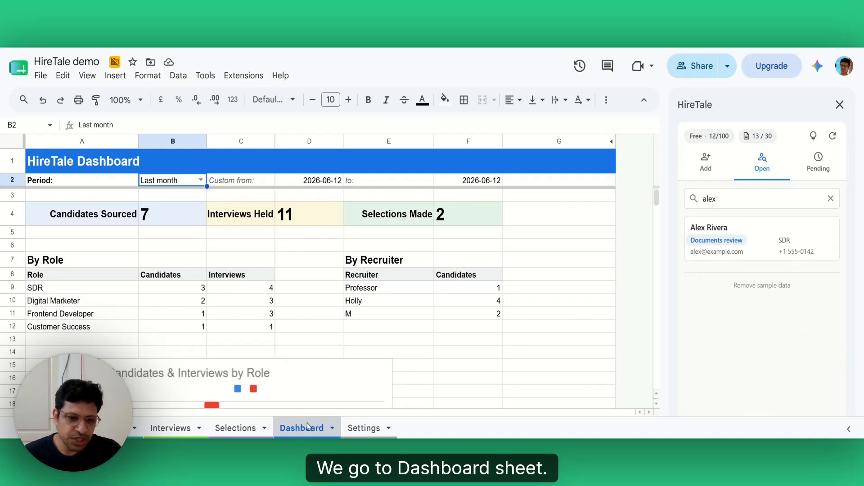
Step: Set the dashboard period in B2 to This quarter and review the Candidates, Interviews and Selections totals
left_click(201, 180)
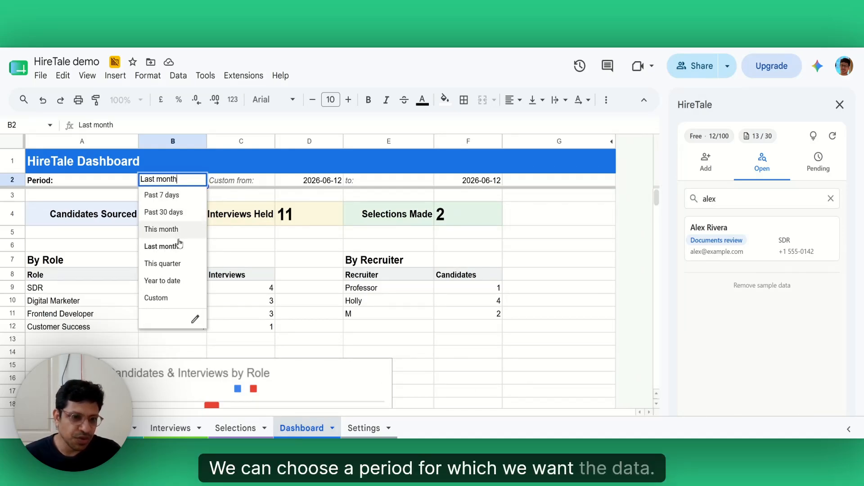
left_click(167, 264)
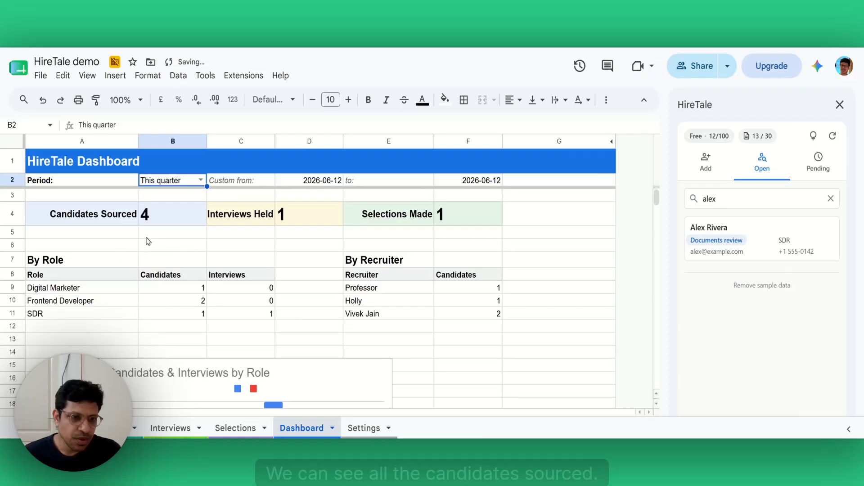
left_click(133, 215)
left_click(247, 224)
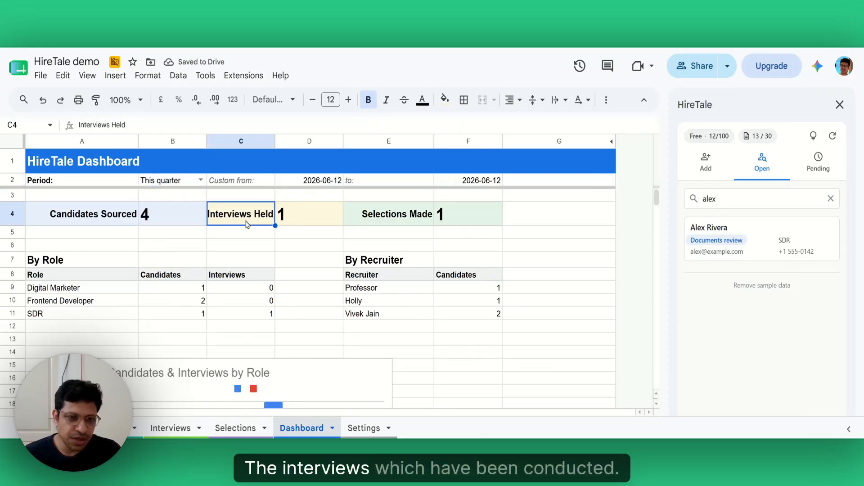
left_click(368, 226)
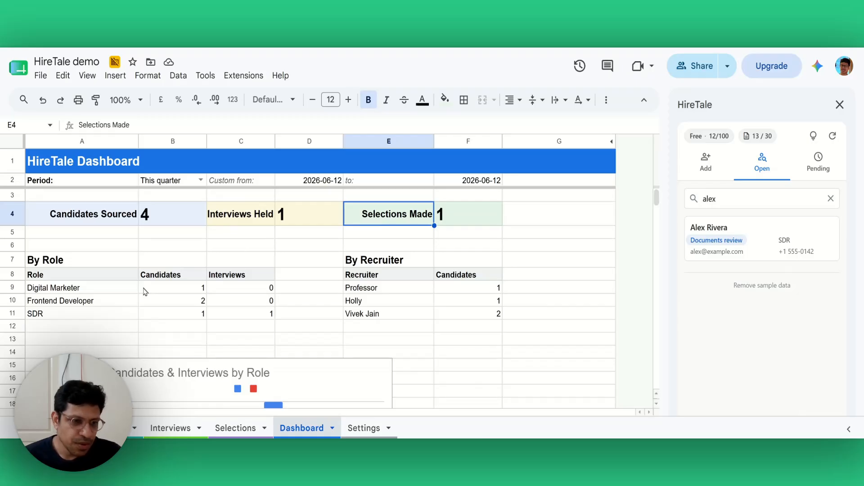
Step: Scroll through the dashboard charts, including Candidates & Interviews by Role
scroll(143, 292, "down", 1)
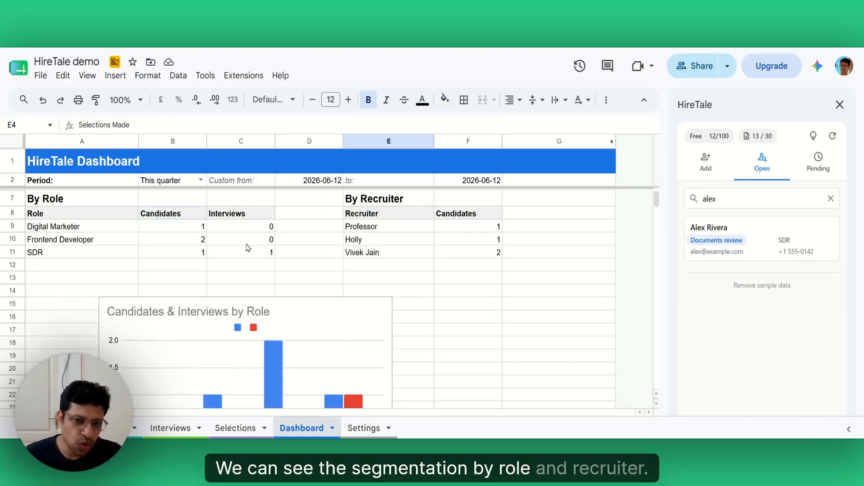
scroll(280, 257, "down", 1)
left_click(210, 284)
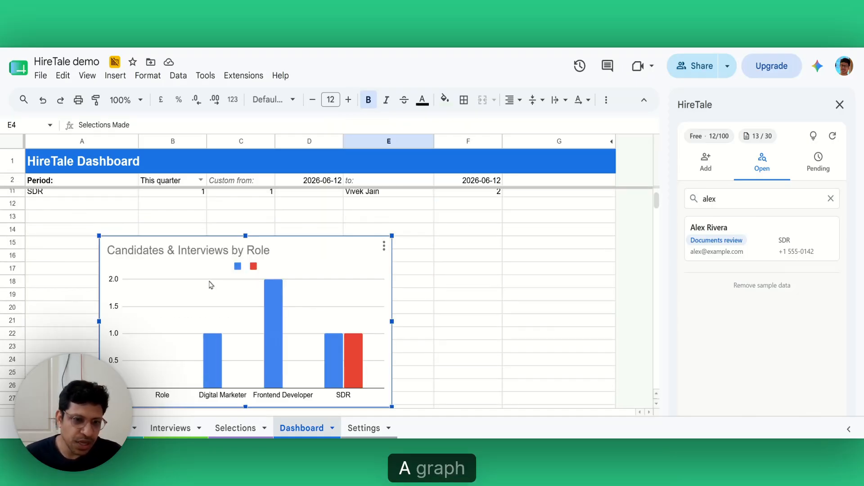
scroll(211, 283, "down", 1)
scroll(209, 281, "up", 3)
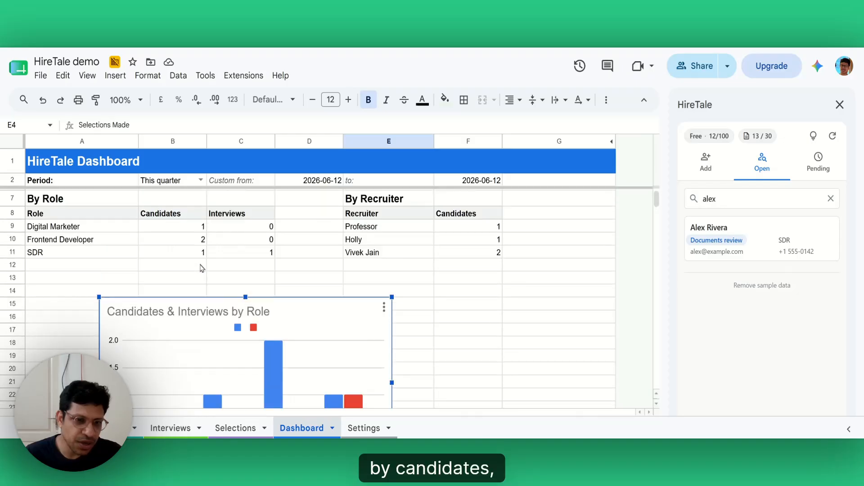
scroll(202, 273, "down", 3)
scroll(153, 265, "down", 3)
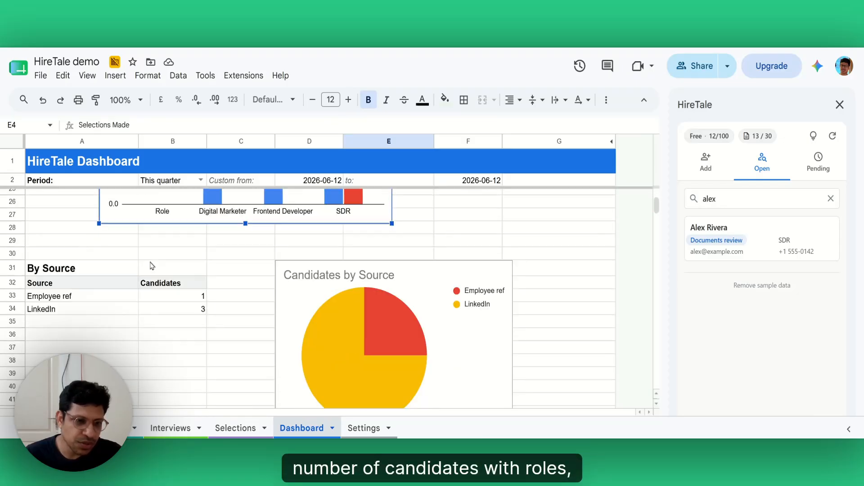
scroll(113, 297, "down", 3)
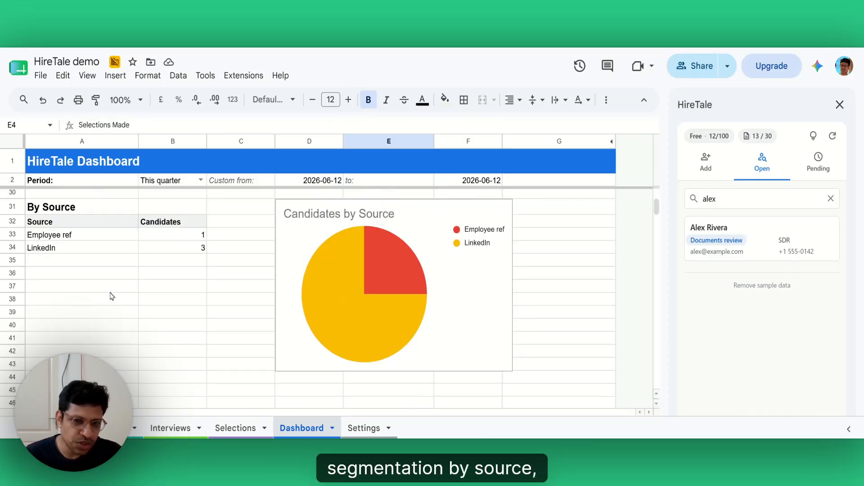
scroll(395, 276, "up", 2)
scroll(384, 303, "down", 5)
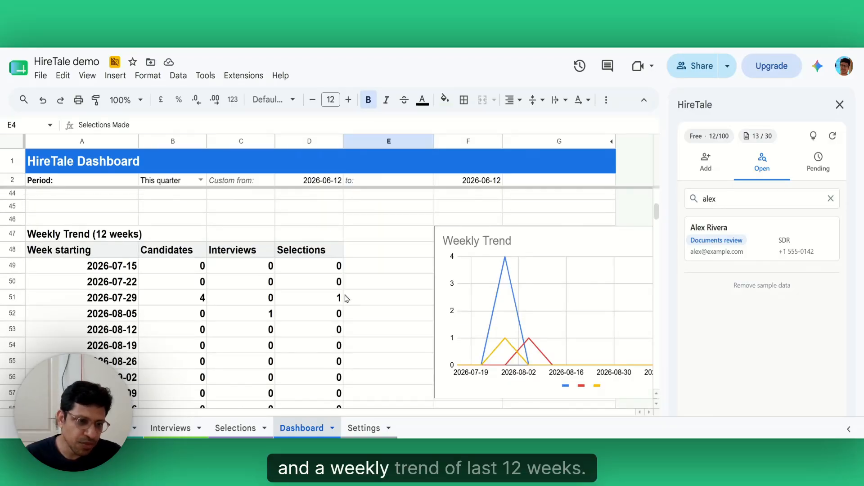
scroll(346, 298, "down", 1)
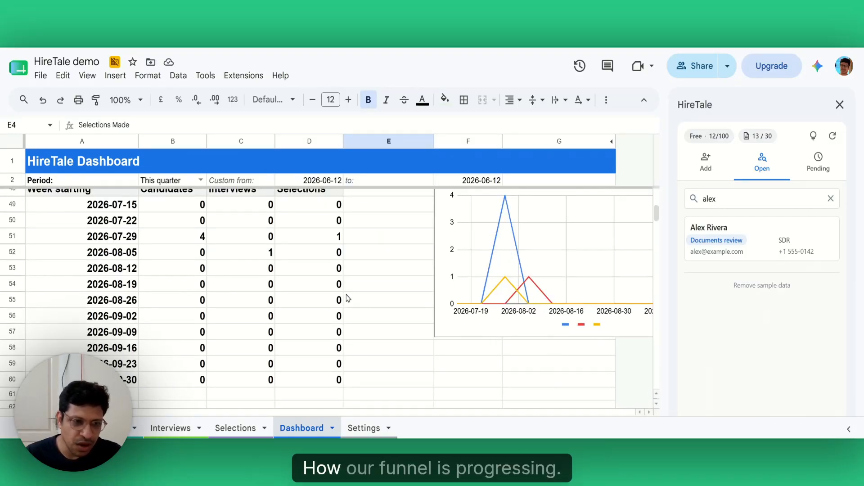
scroll(355, 302, "up", 1)
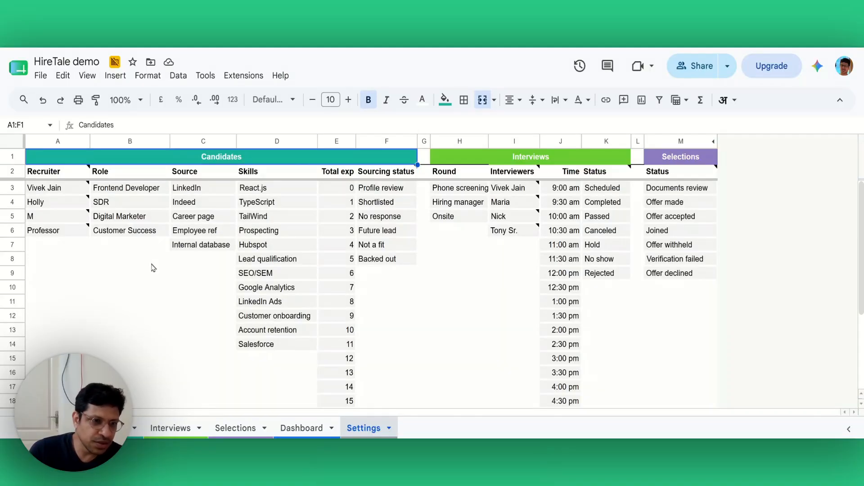
Step: Check the Recruiter header note, then add 'New recruiter' in A7 below the last recruiter
left_click(74, 174)
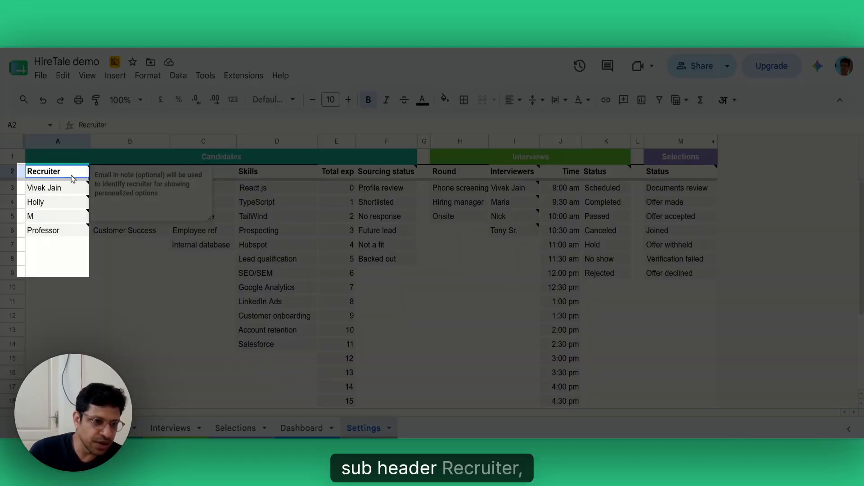
mouse_move(69, 201)
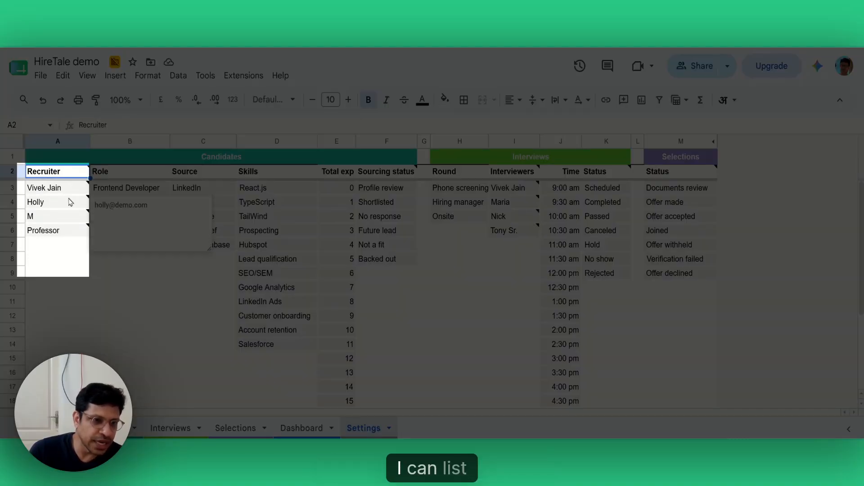
left_click(152, 191)
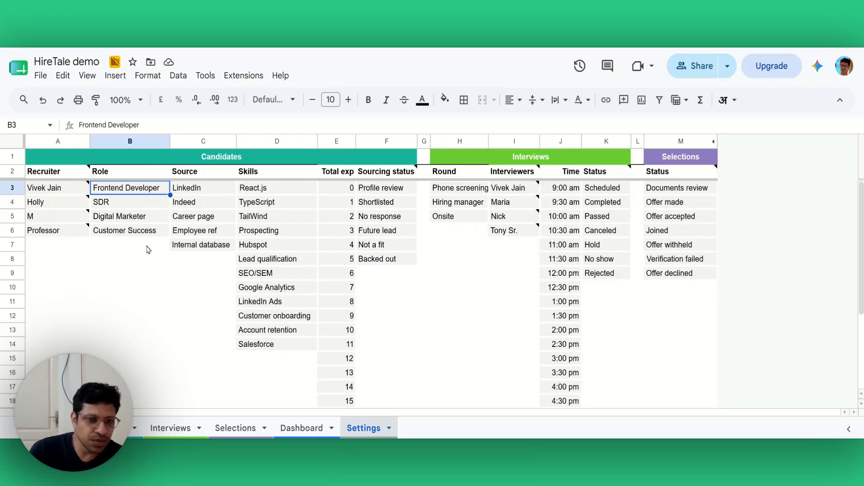
left_click(71, 244)
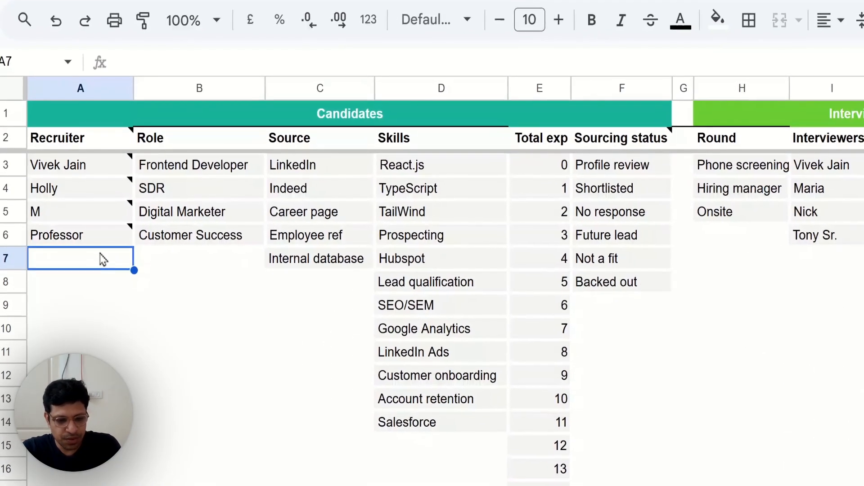
type("New r")
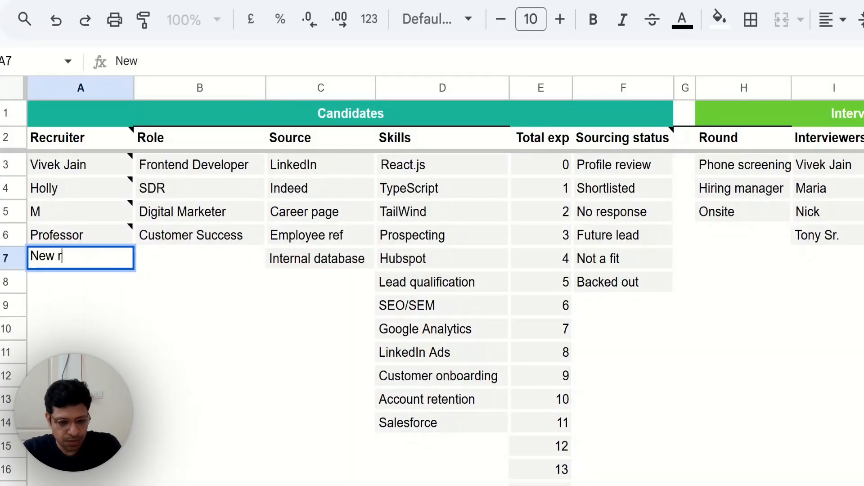
type("ecruiter")
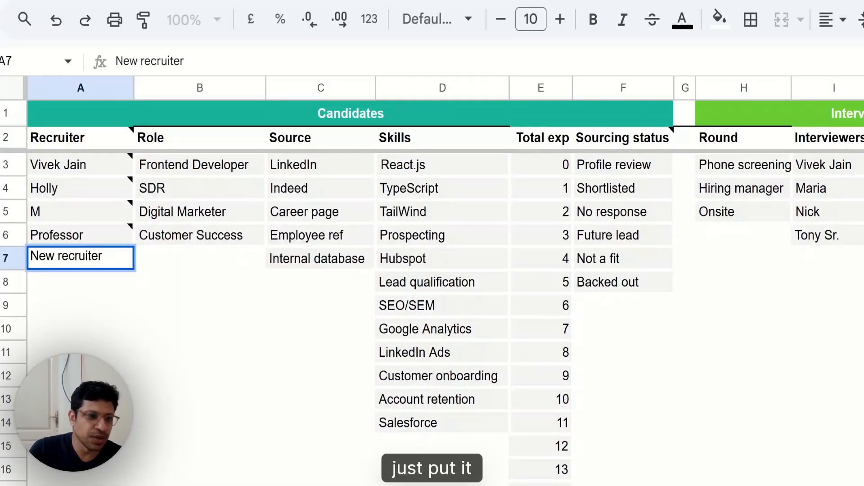
left_click(117, 290)
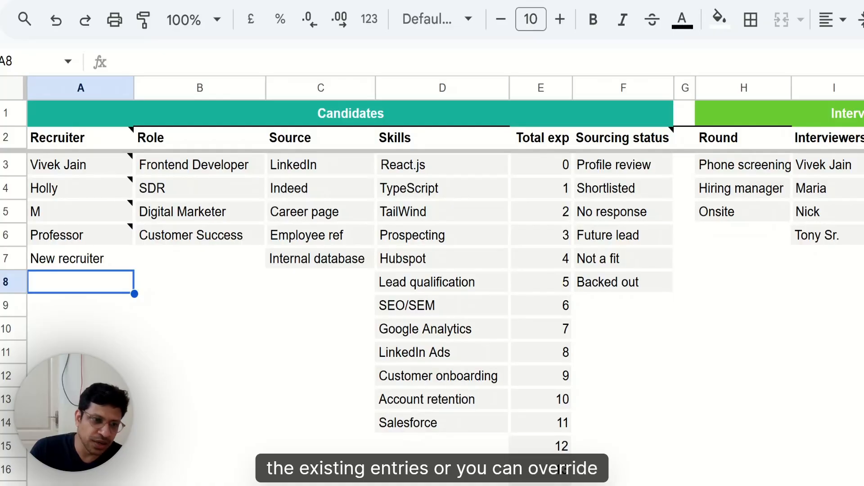
Step: Rename the recruiter in A5 to 'A'
left_click(55, 218)
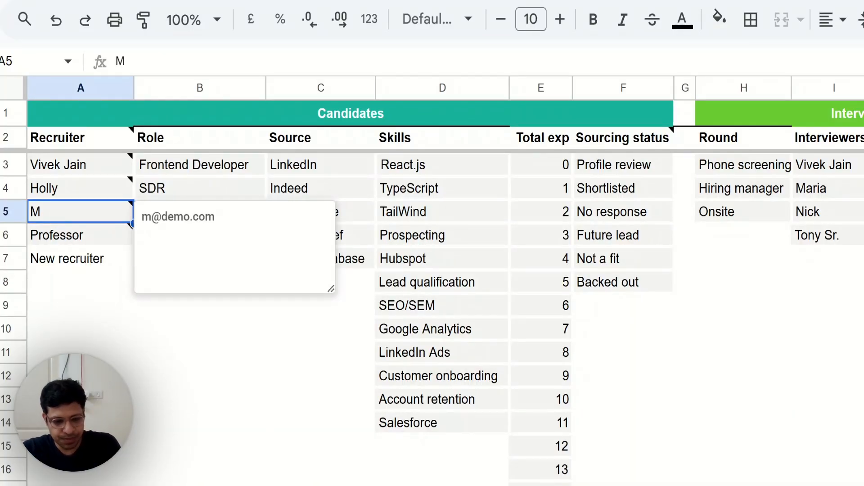
type("Alex")
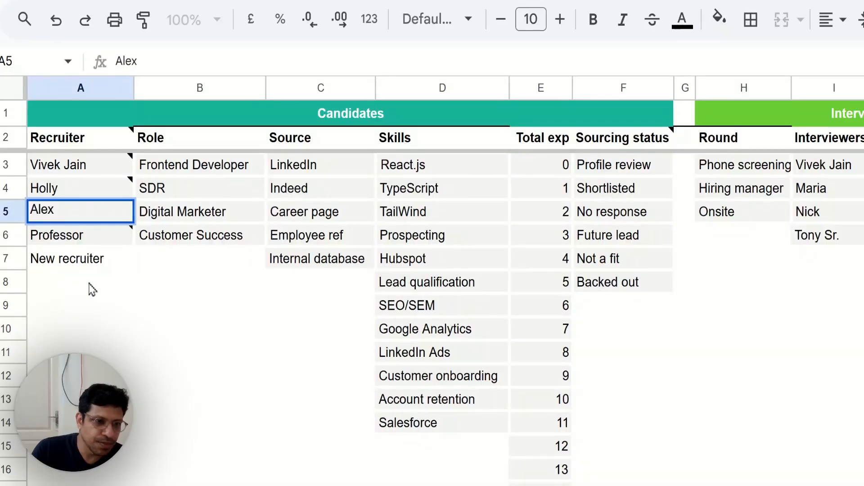
left_click(92, 289)
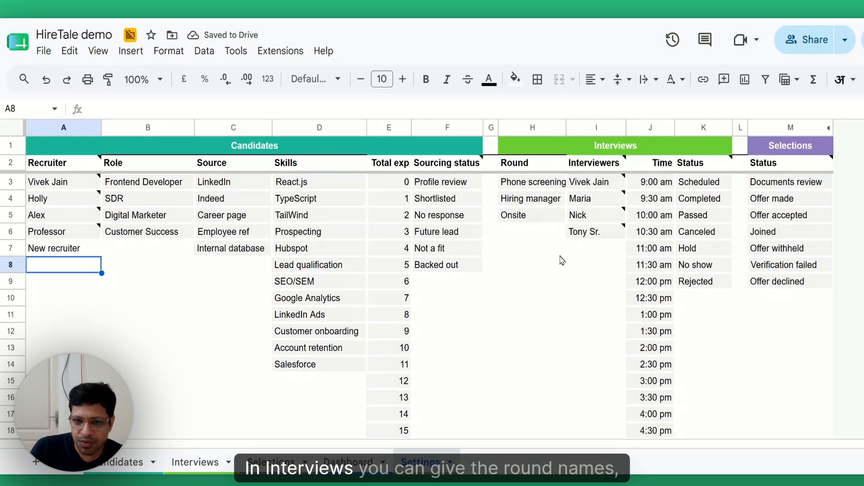
Step: Review the interview round, time slot, interview status and selection status lists
left_click(542, 217)
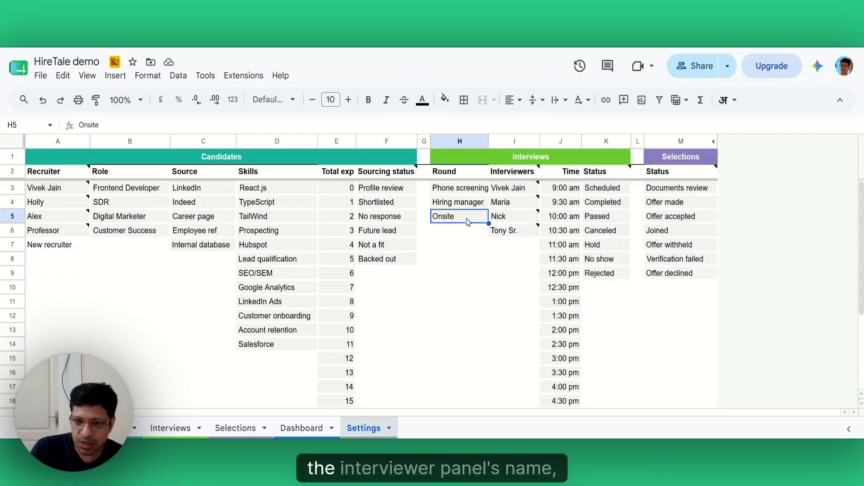
mouse_move(513, 232)
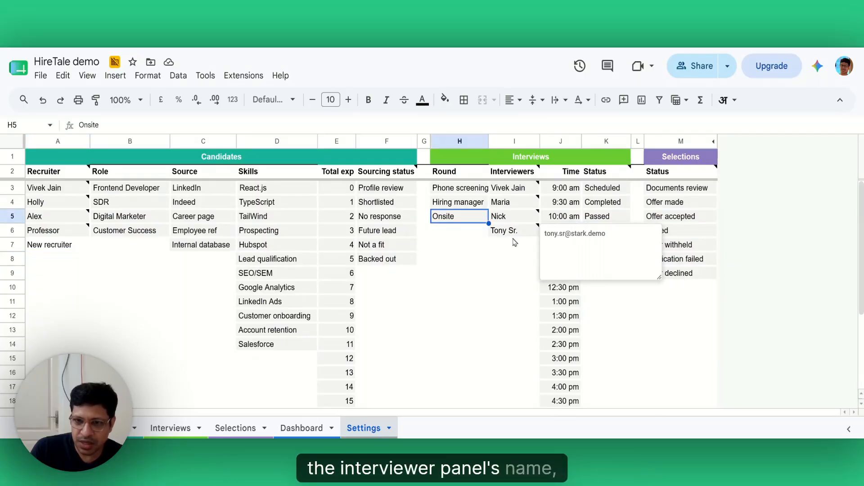
left_click(569, 221)
left_click(610, 219)
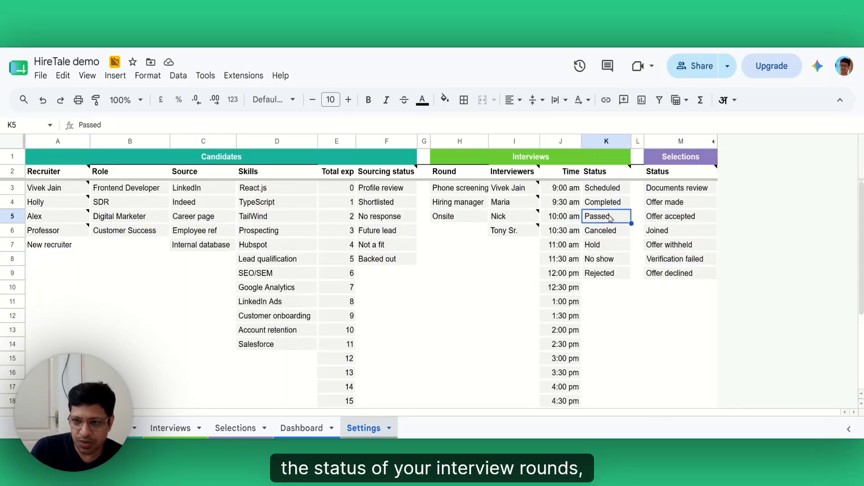
left_click(670, 218)
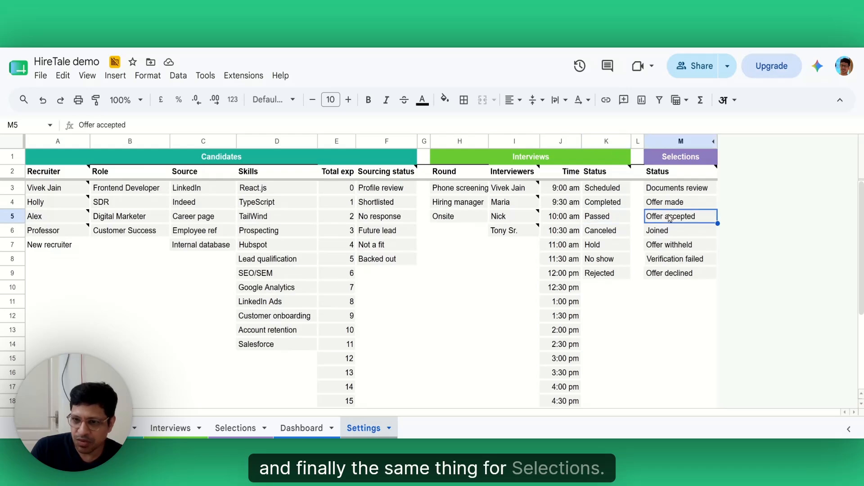